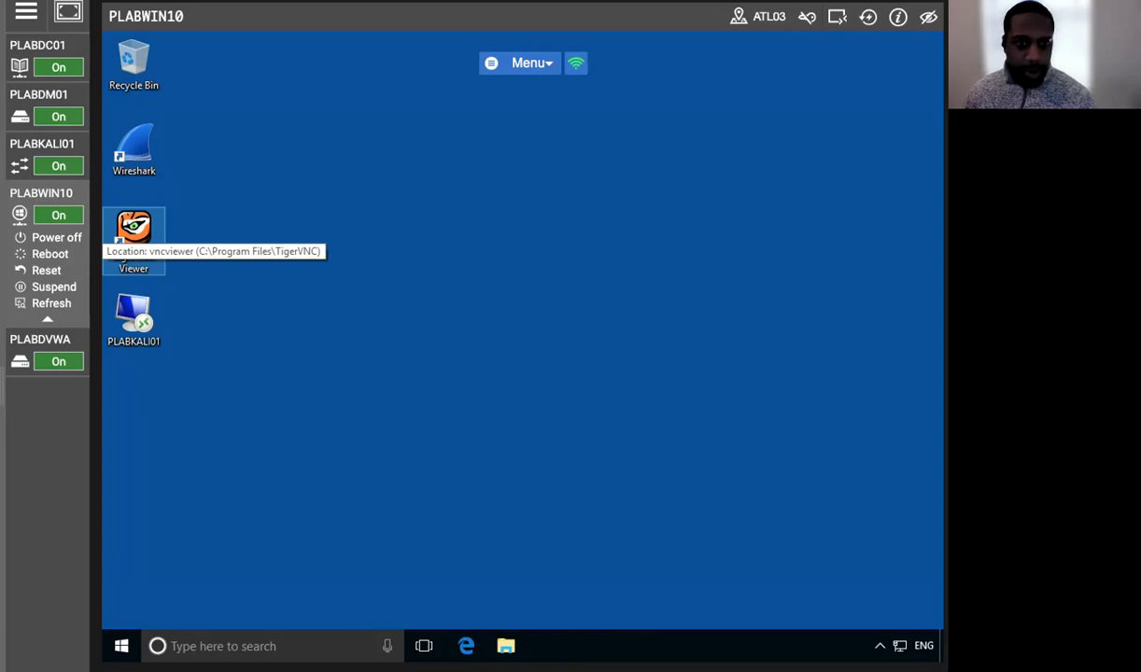
Switch the Practice Labs view from PLABWIN10 to the PLABDM01 machine.
left_click(11, 113)
left_click(45, 97)
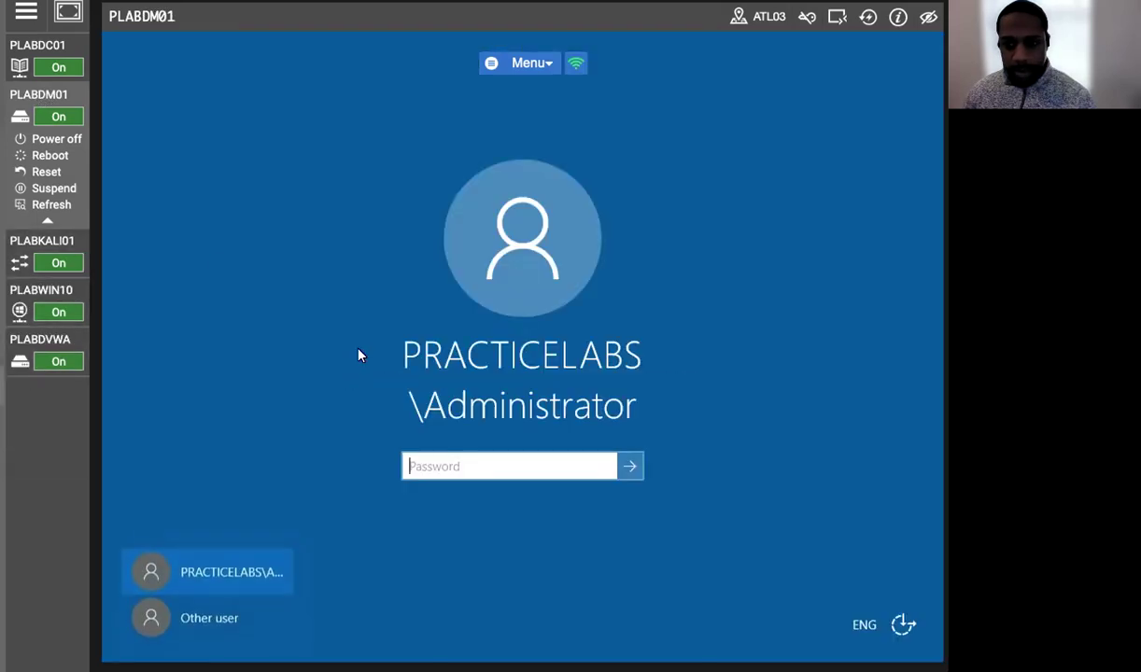
Sign in to PLABDM01 as Administrator by entering the administrator password.
left_click(465, 464)
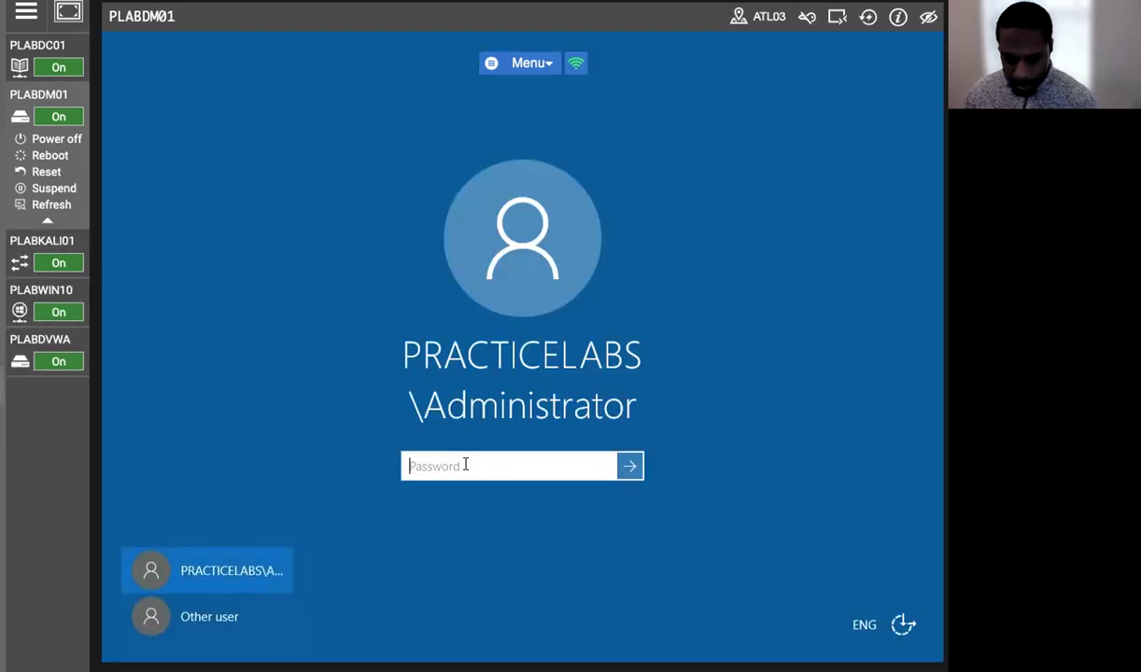
type("Passw0rd")
key("Return")
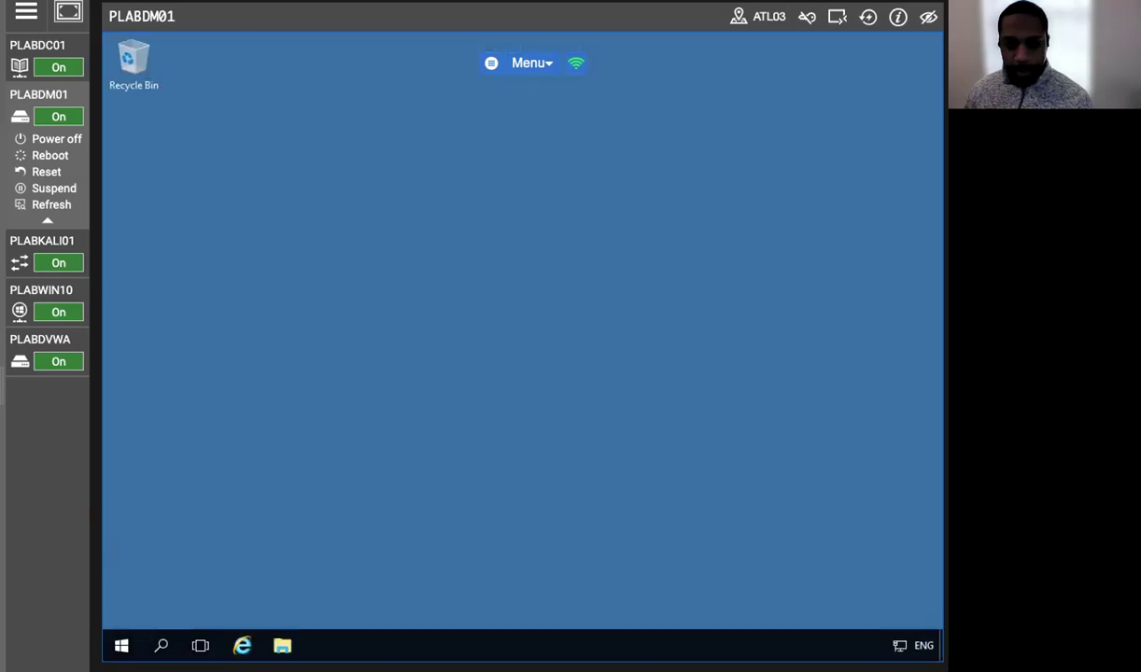
Close the Server Manager window with Alt+F4.
left_click(121, 645)
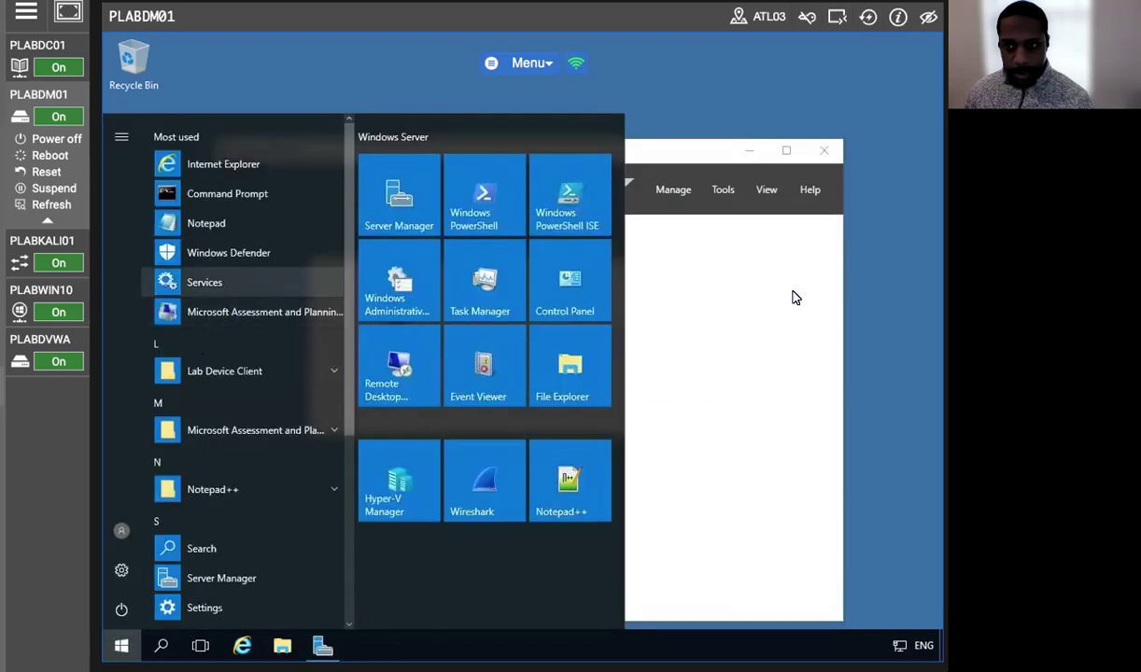
left_click(869, 192)
key("alt+F4")
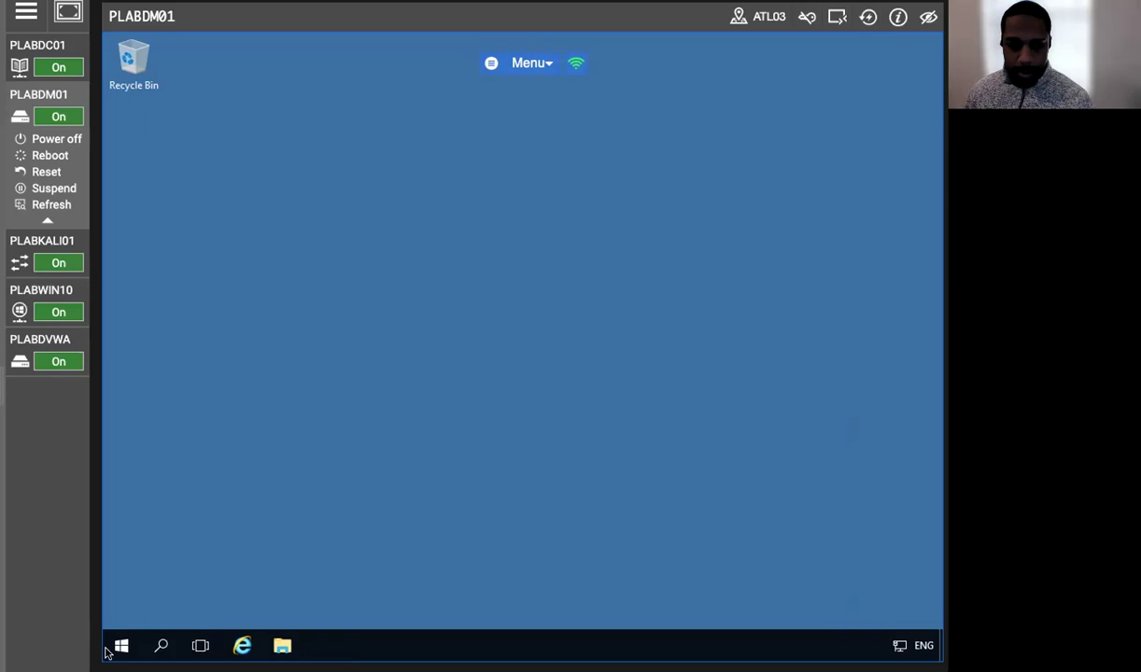
Launch Hyper-V Manager from the Start apps list.
left_click(121, 646)
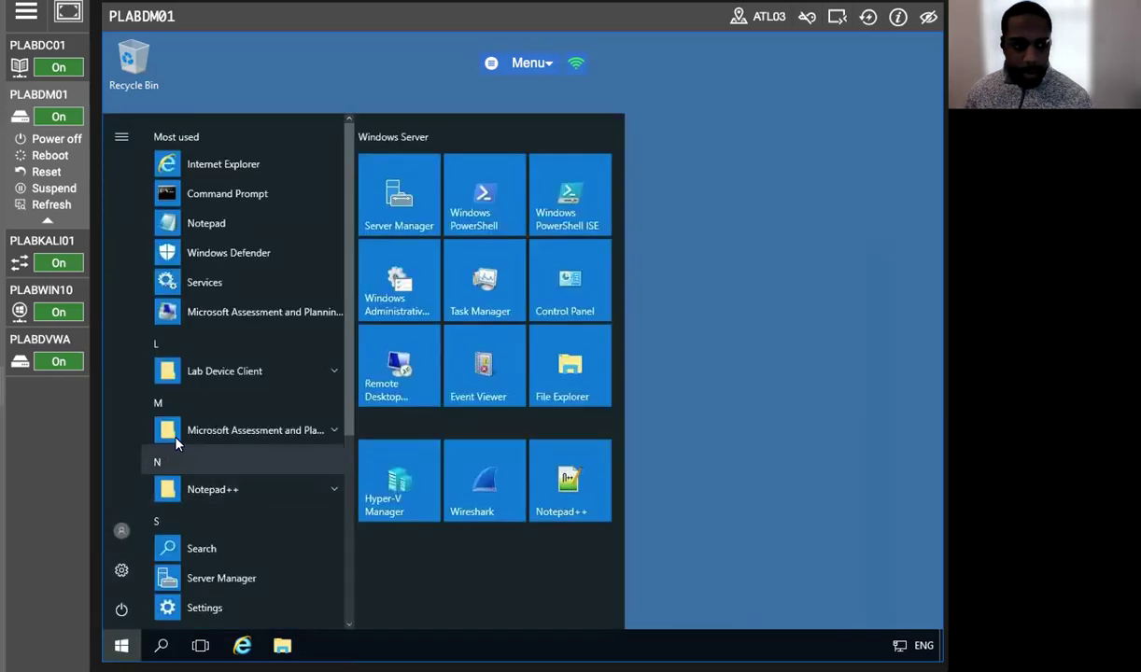
scroll(233, 420, "down", 5)
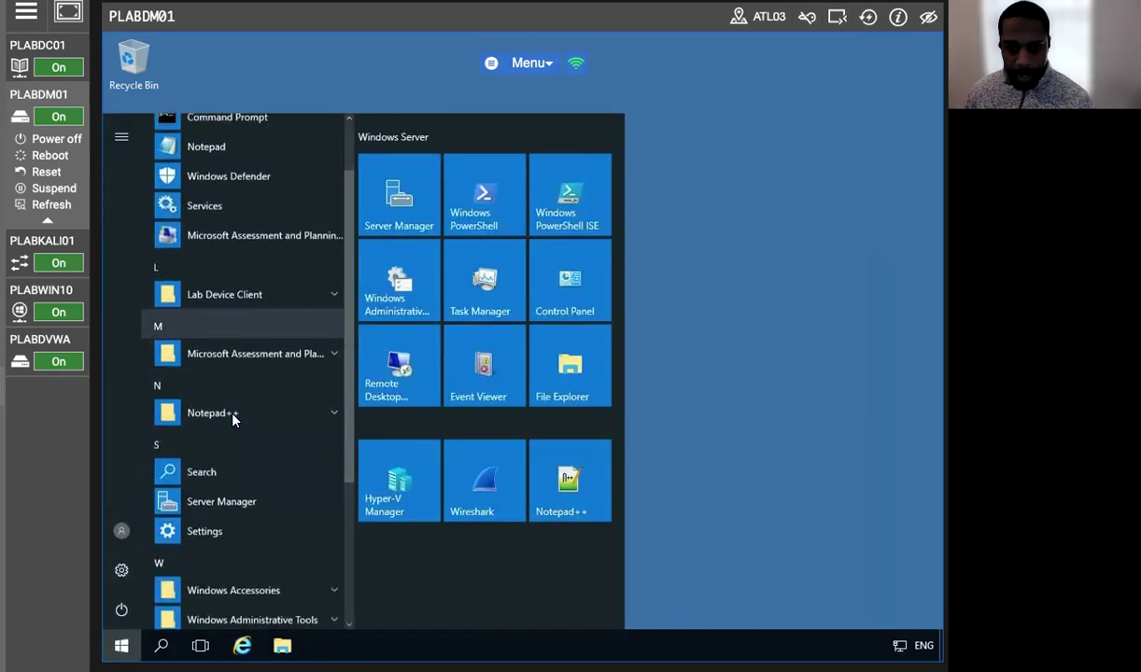
scroll(233, 502, "up", 5)
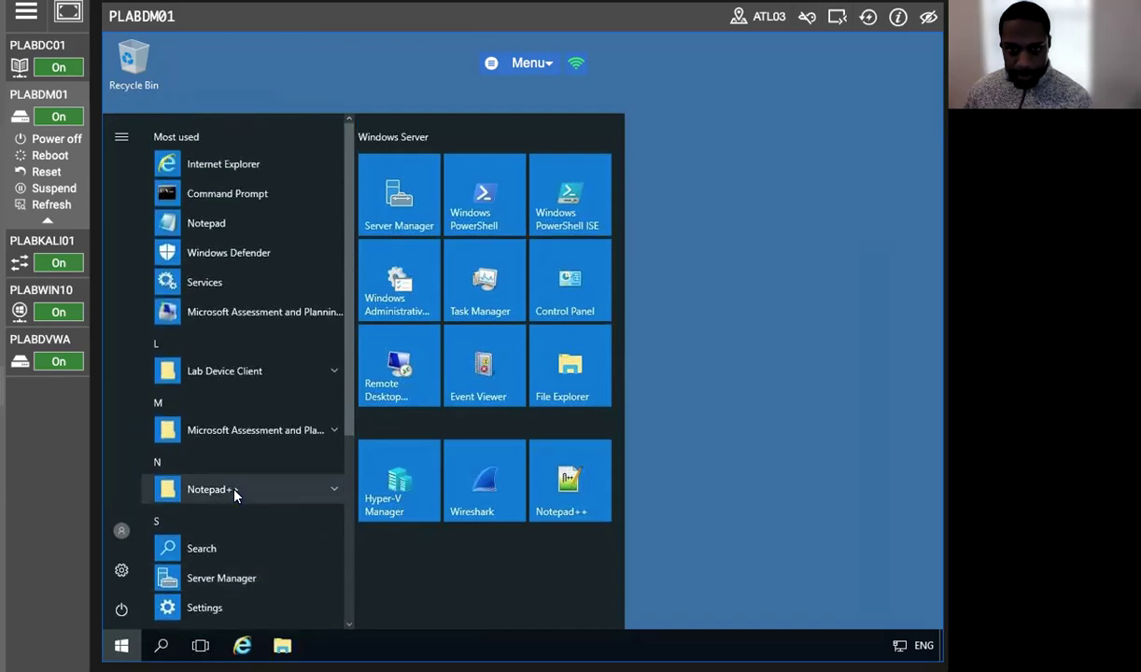
left_click(378, 490)
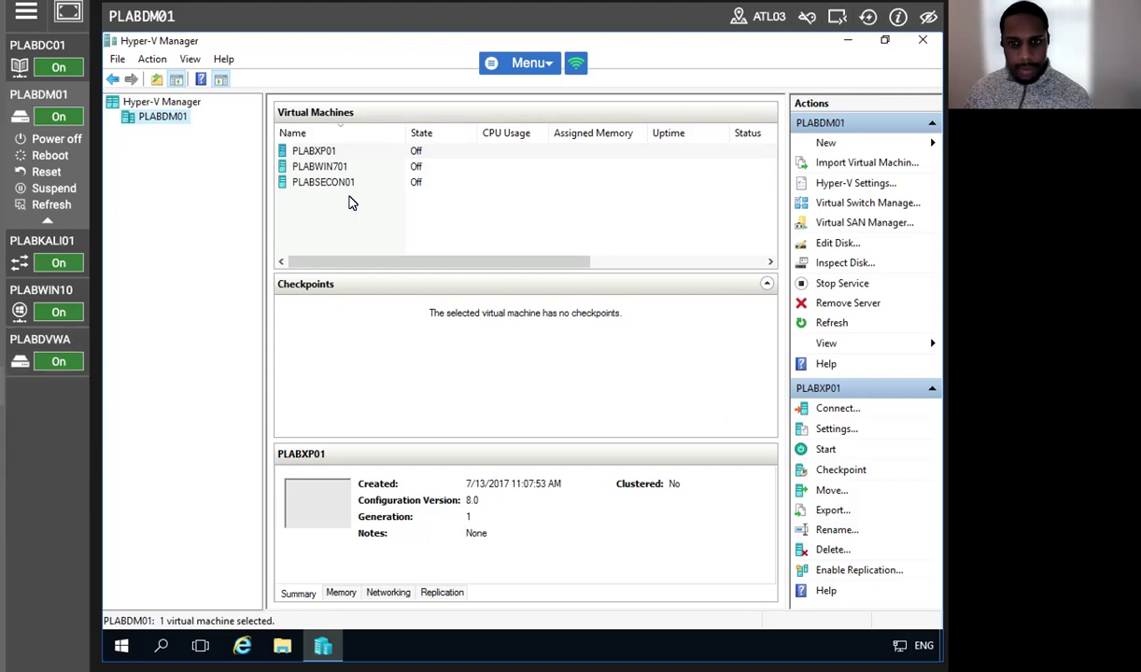
Start the PLABWIN701 virtual machine from its context menu.
left_click(320, 169)
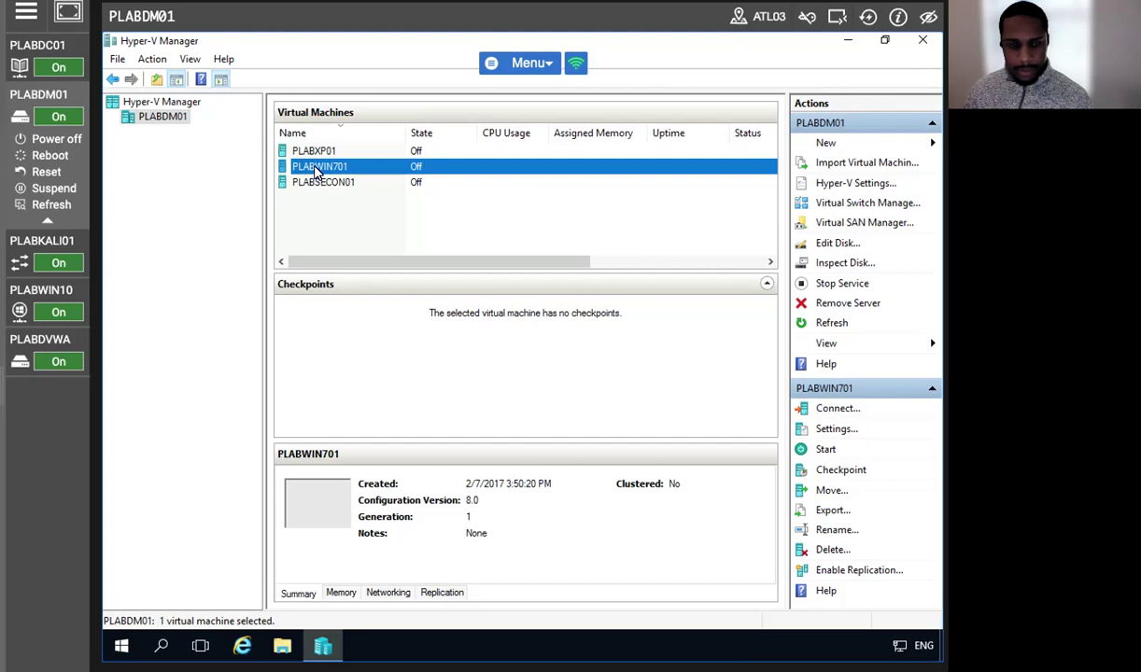
right_click(315, 169)
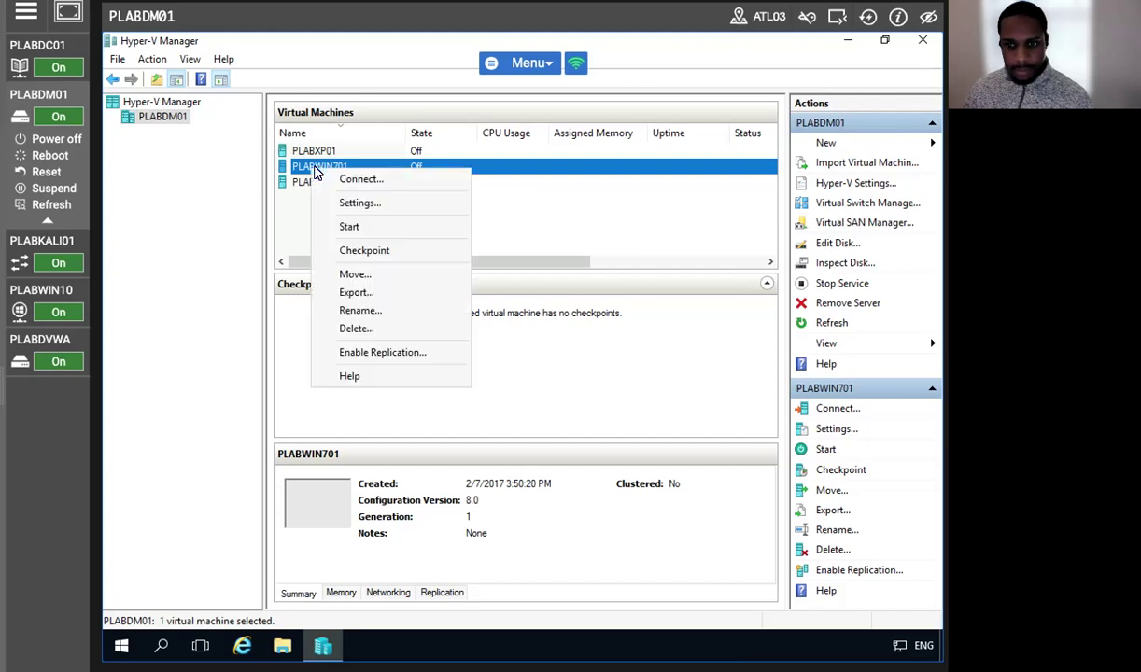
left_click(374, 228)
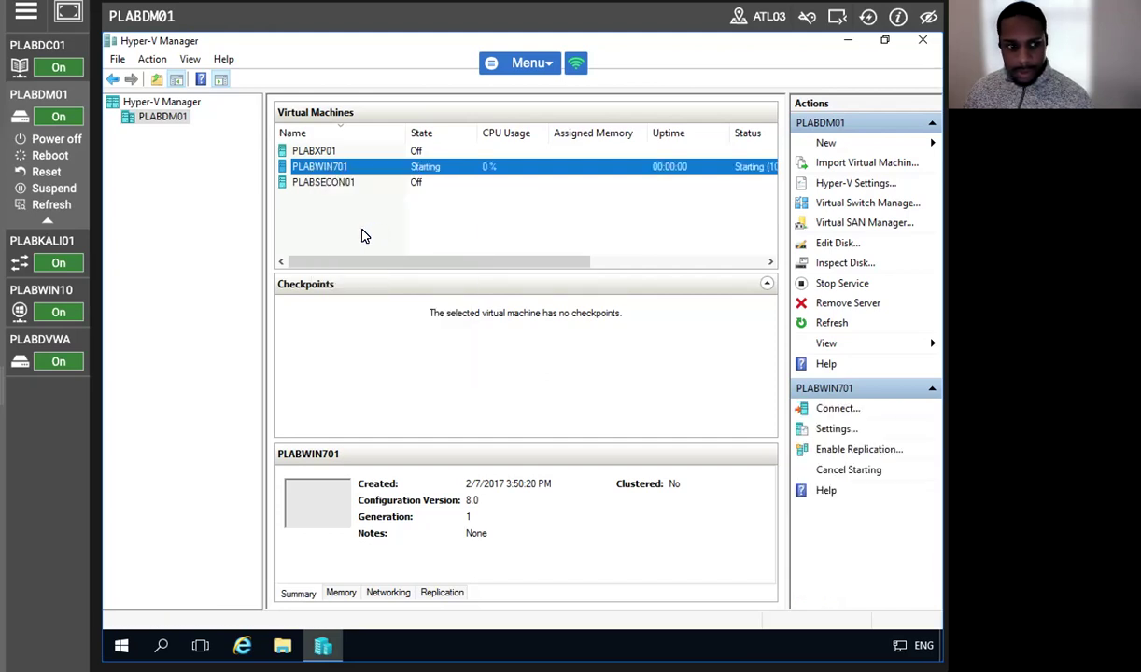
right_click(369, 166)
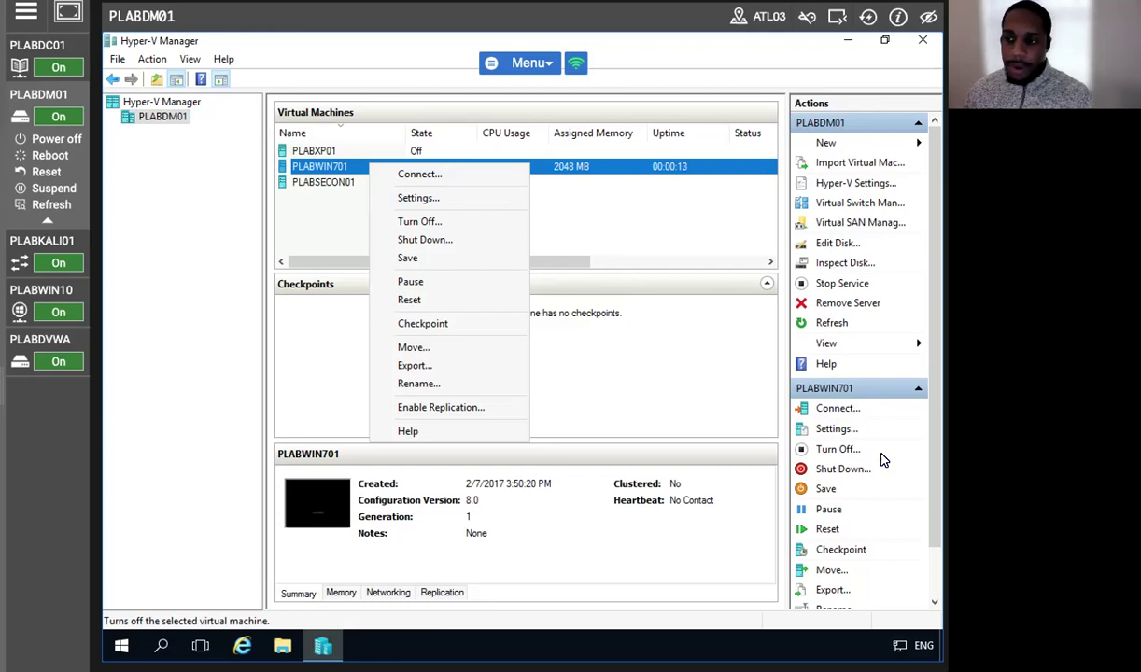
Connect to PLABWIN701 and log on to the admin account with its password.
left_click(420, 173)
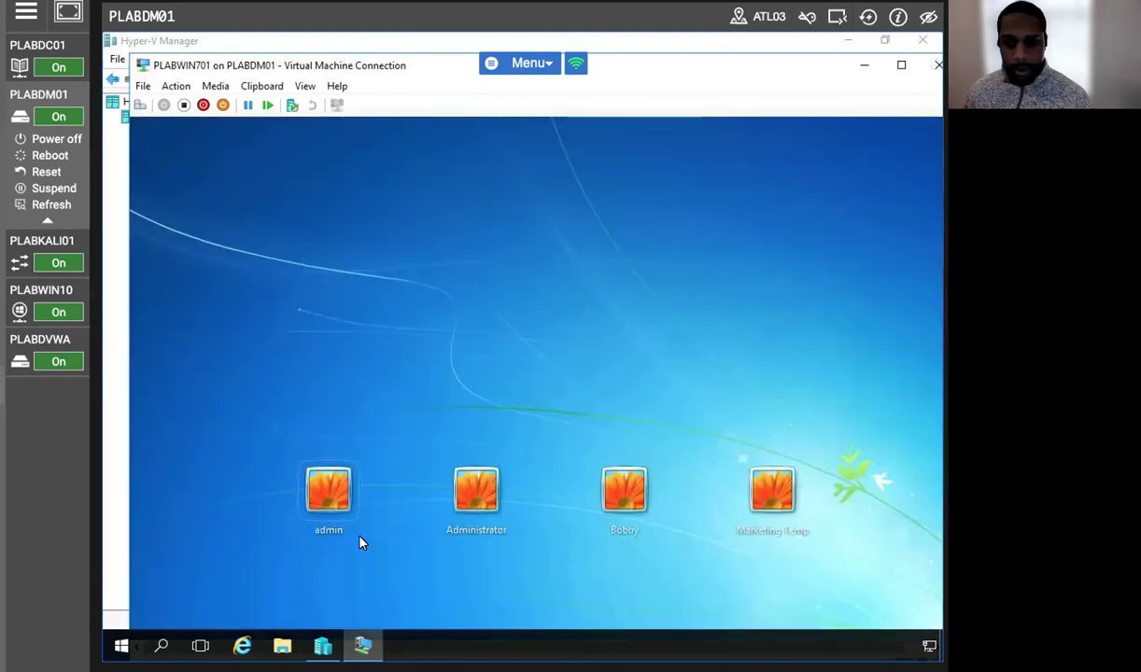
left_click(345, 519)
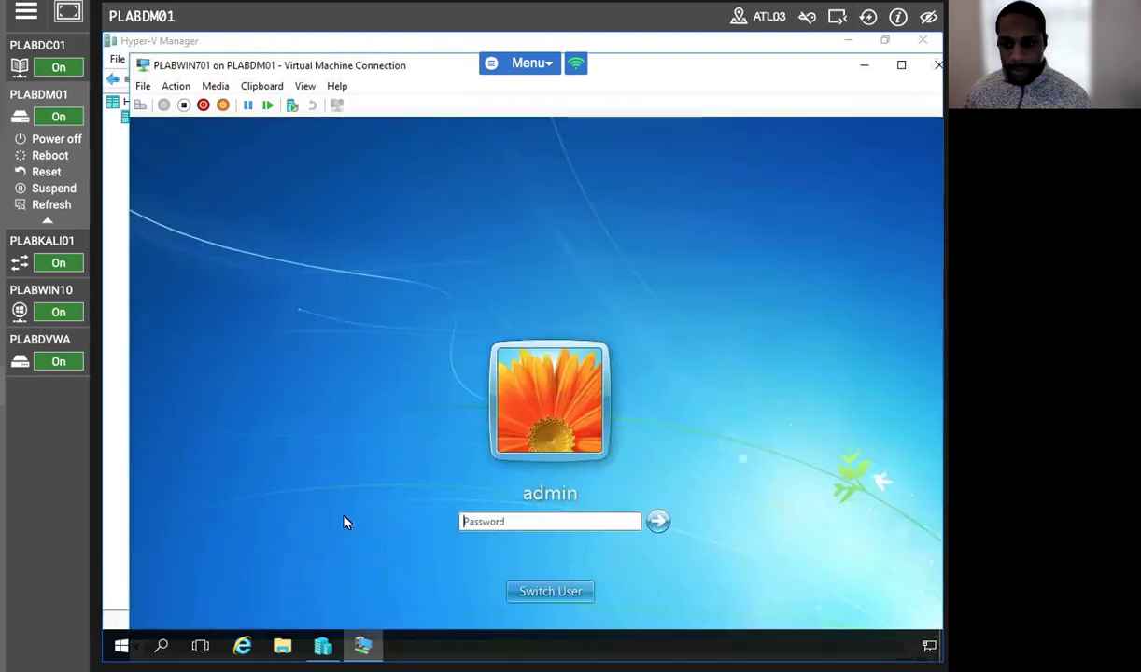
left_click(491, 522)
type("Passw0rd")
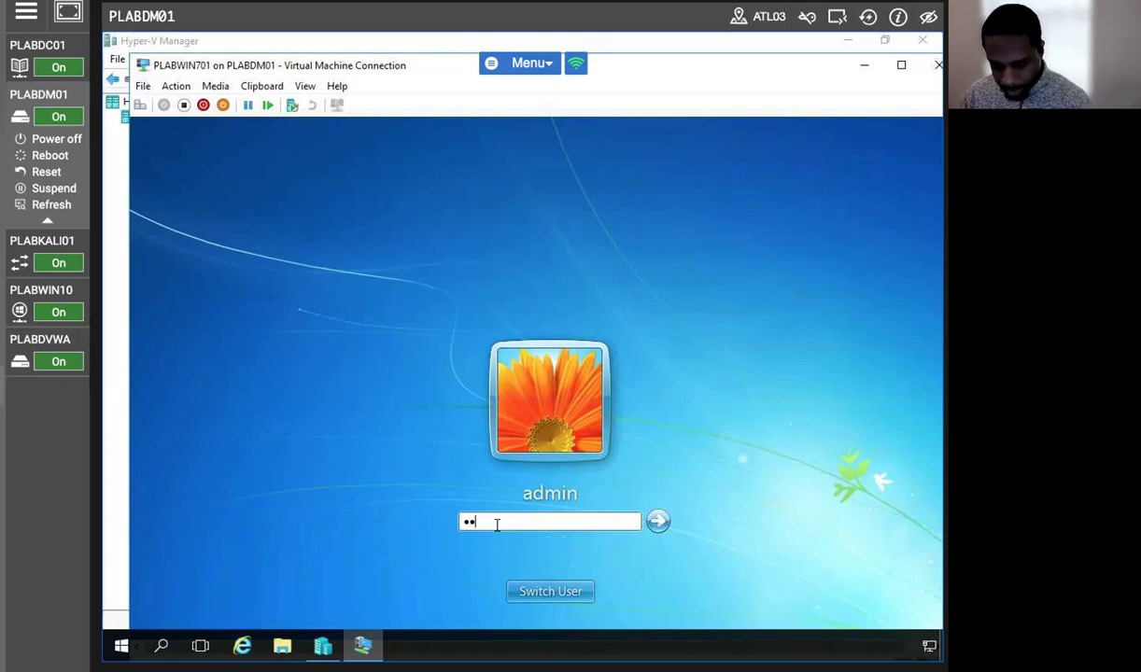
key("Return")
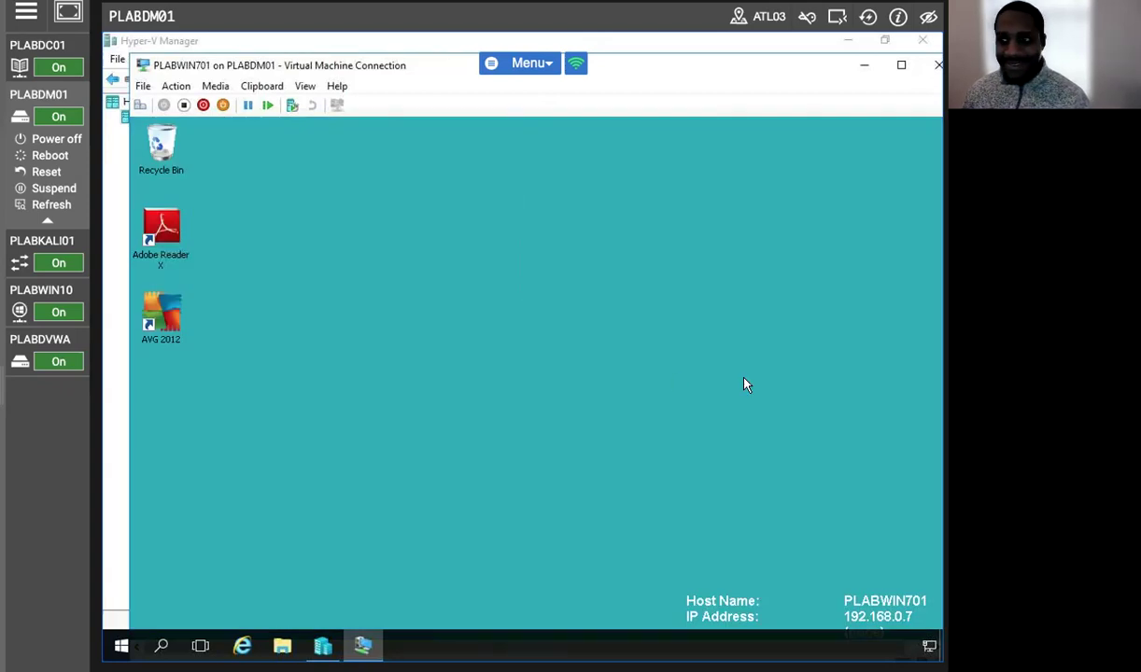
Maximize the PLABWIN701 Virtual Machine Connection window to full screen.
left_click(899, 65)
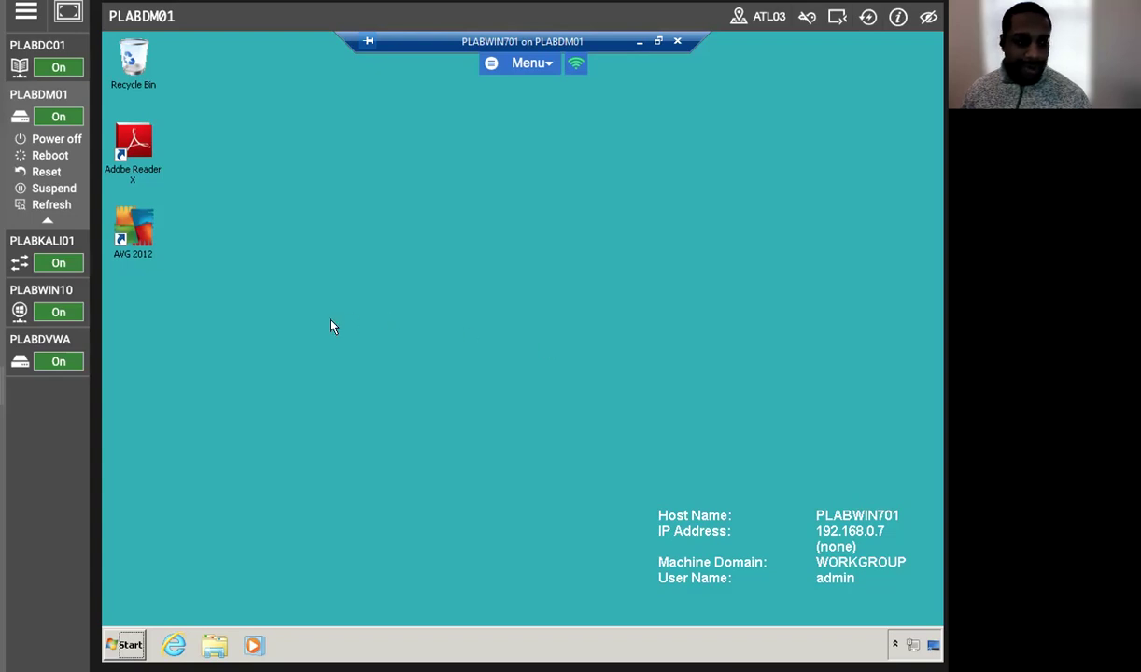
left_click(174, 646)
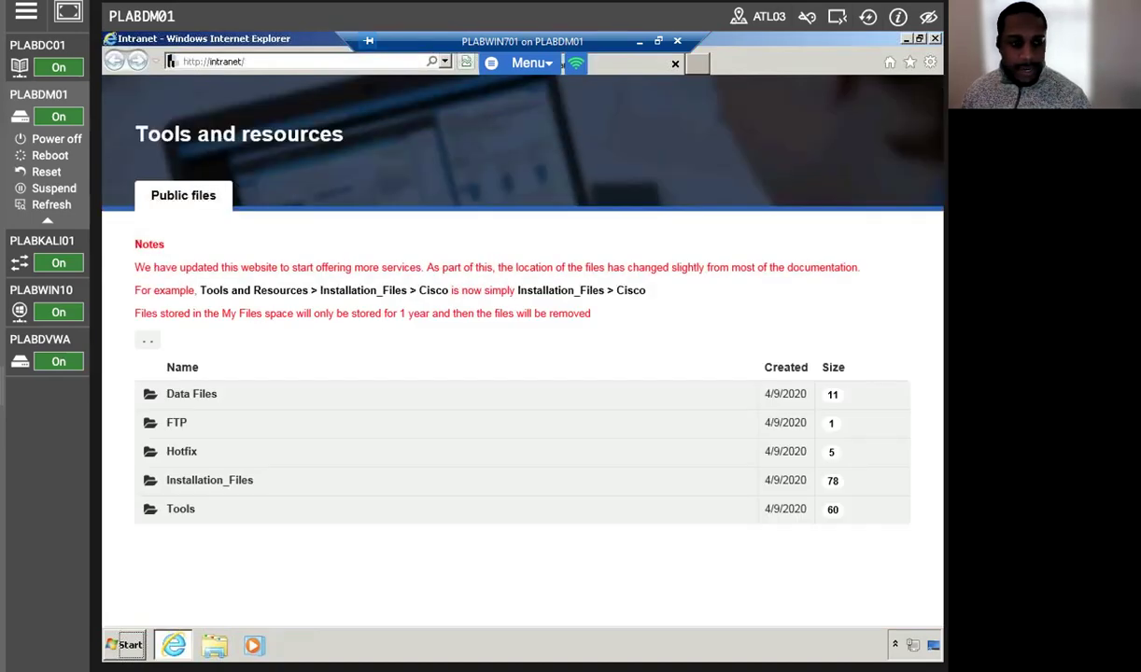
left_click(192, 508)
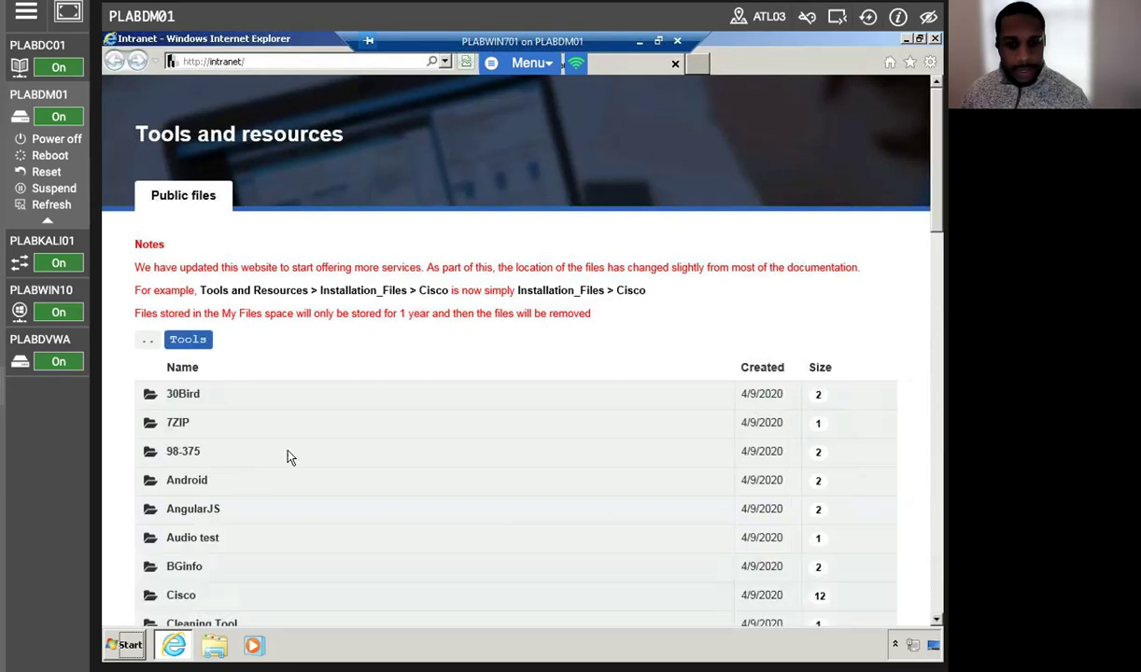
scroll(298, 462, "down", 5)
scroll(295, 462, "down", 3)
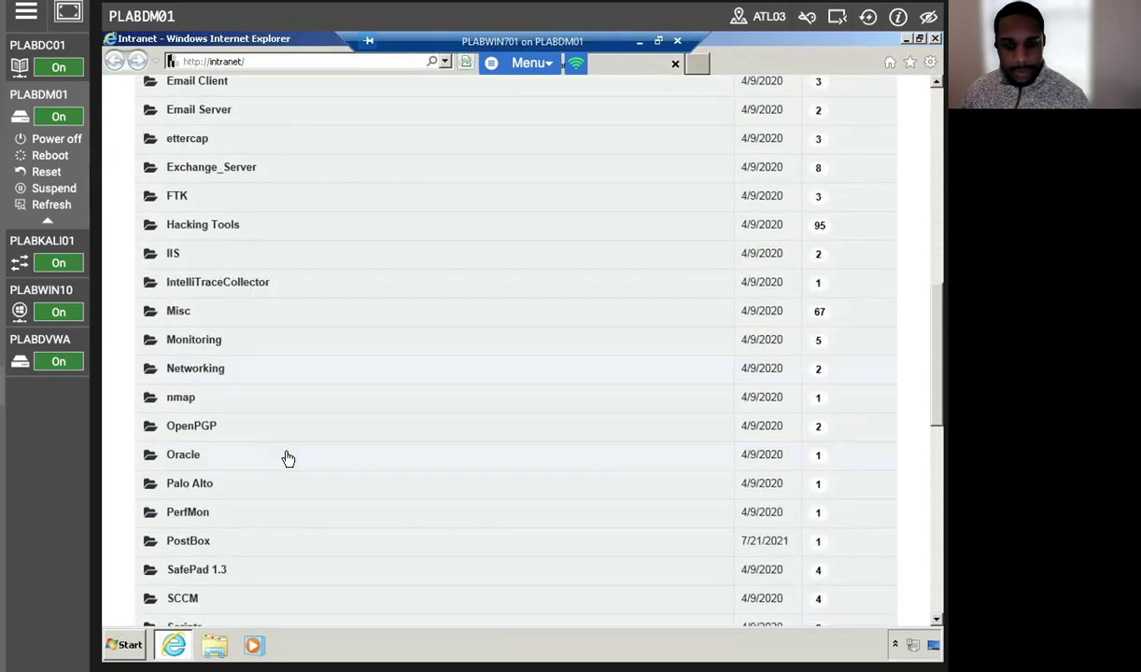
left_click(192, 224)
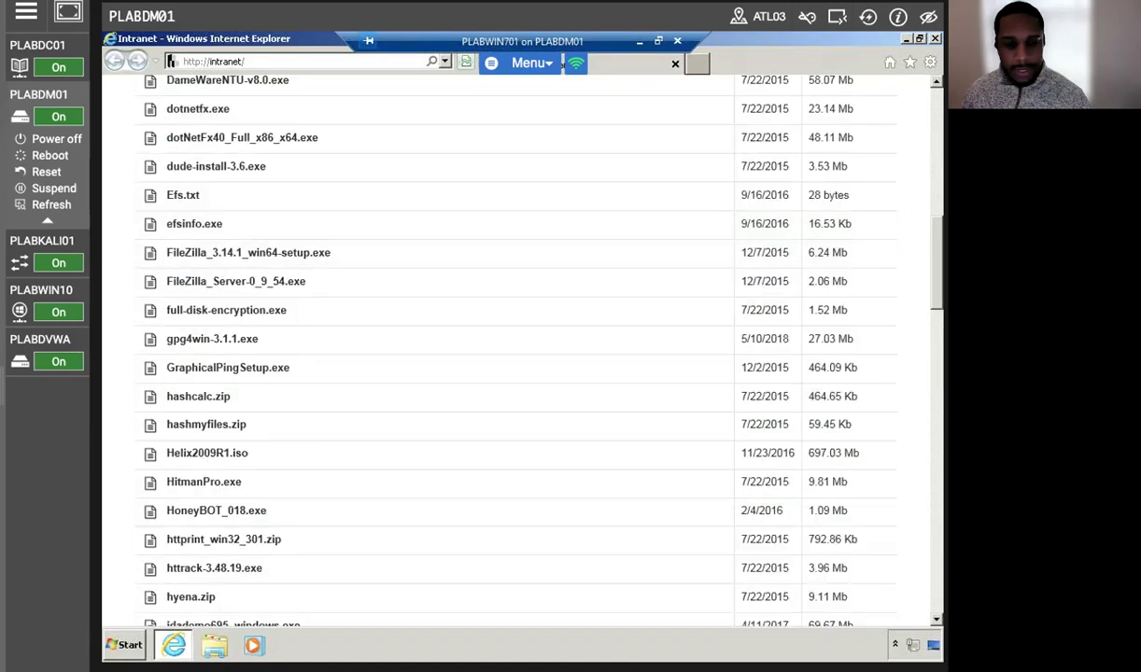
scroll(214, 477, "down", 3)
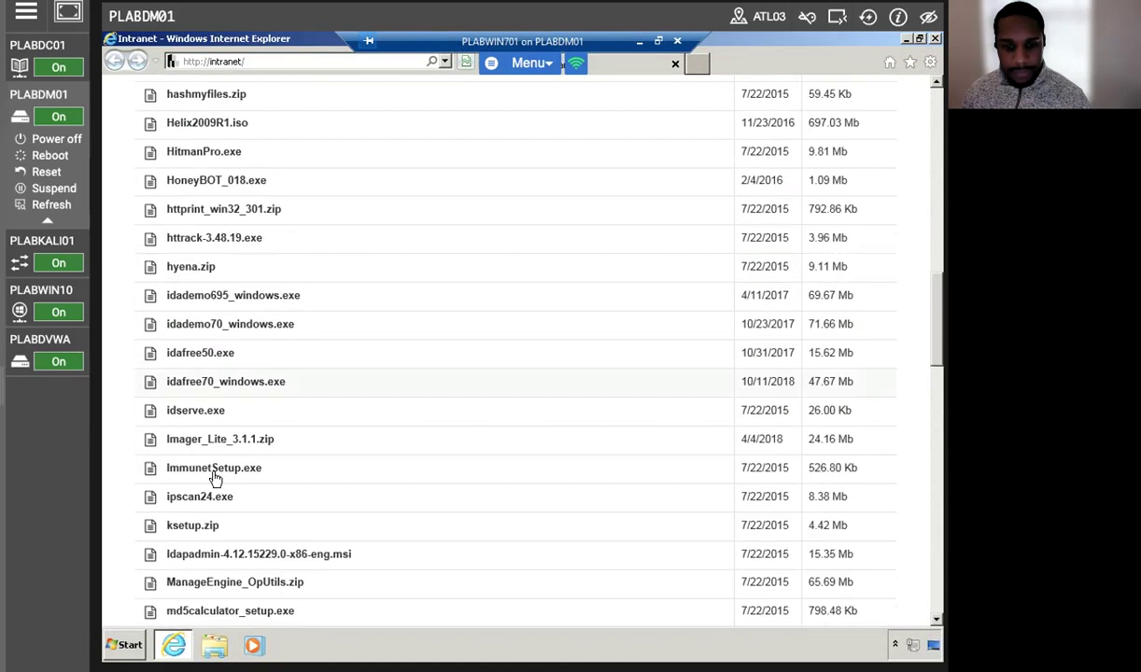
scroll(295, 479, "down", 10)
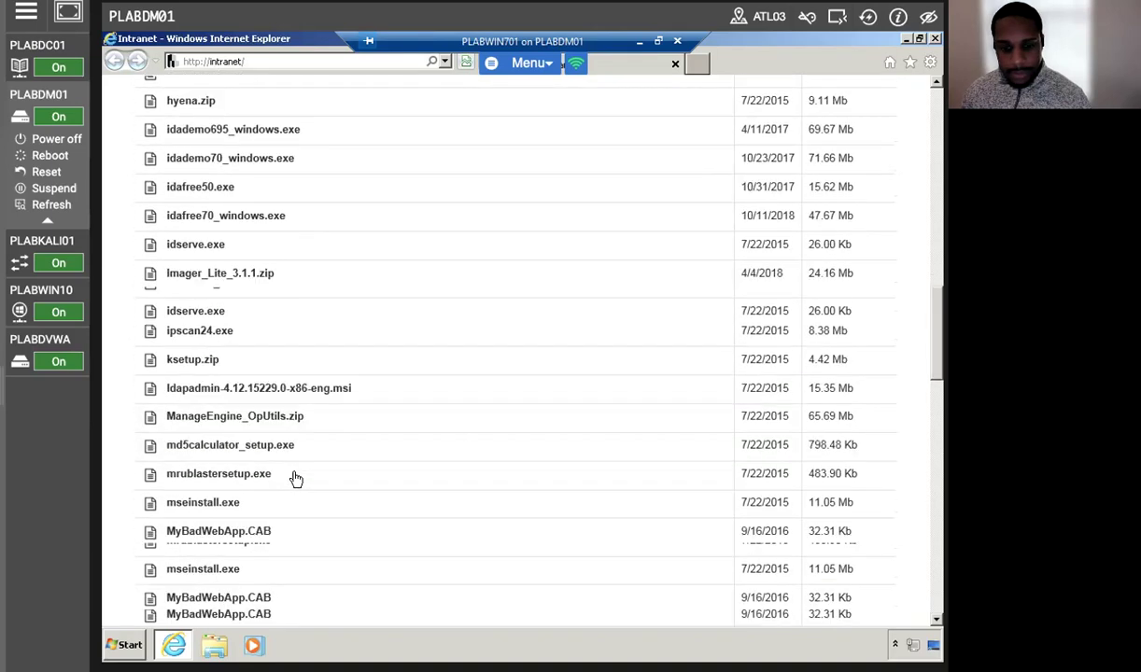
scroll(295, 479, "down", 5)
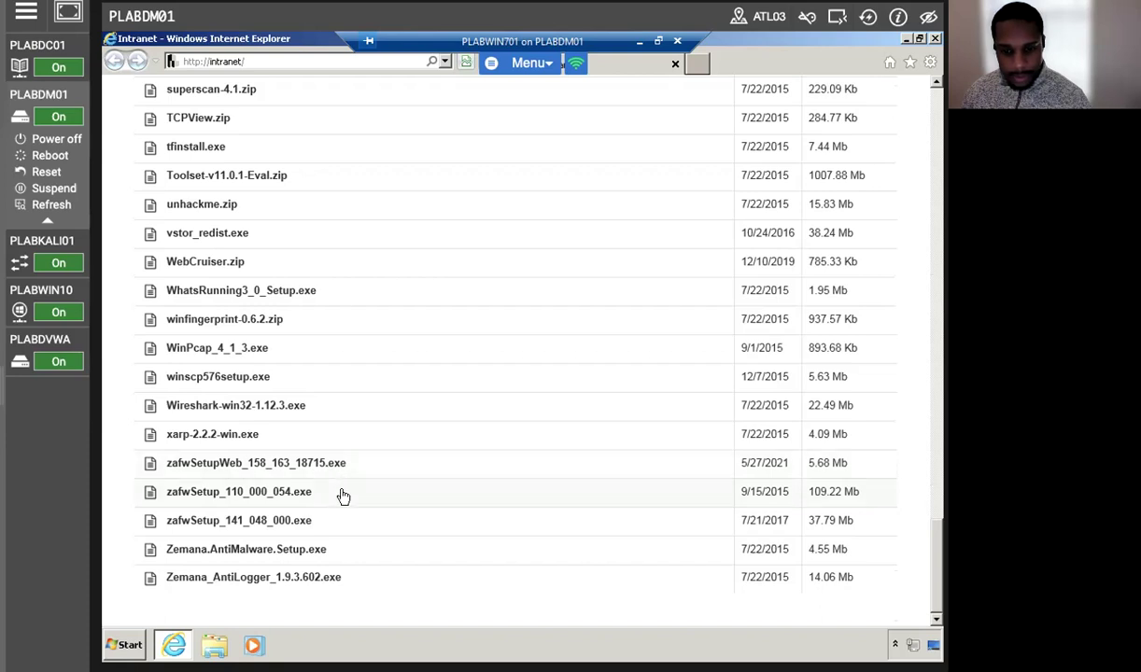
Save and run zafwSetup_110_000_054.exe, allowing it through User Account Control.
left_click(296, 492)
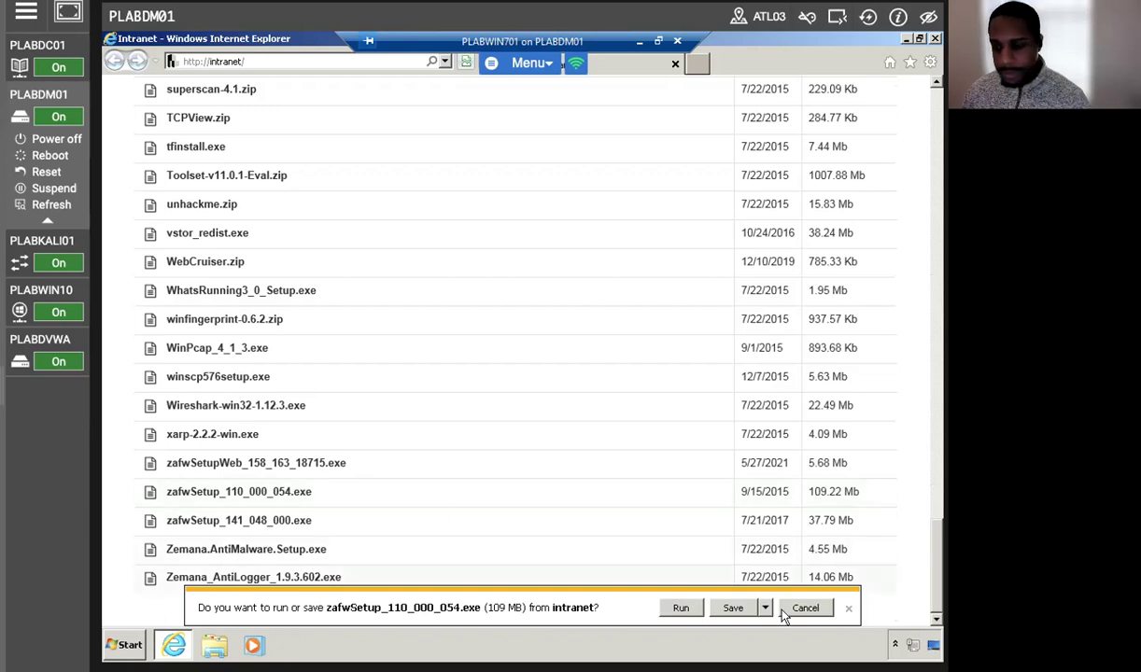
left_click(733, 608)
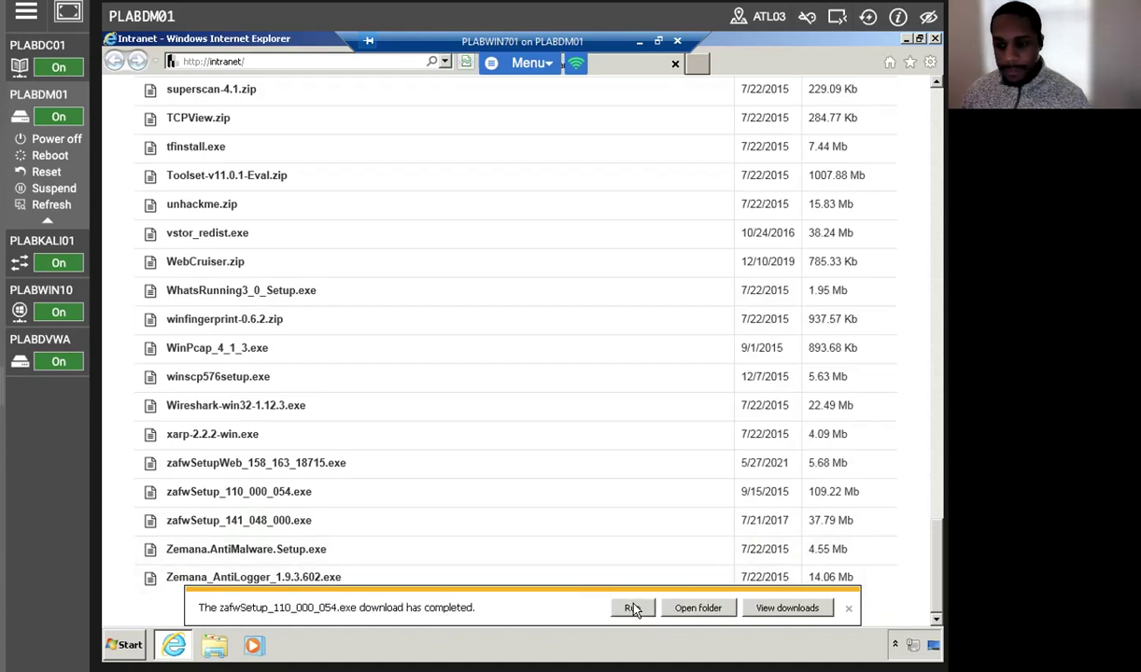
left_click(632, 608)
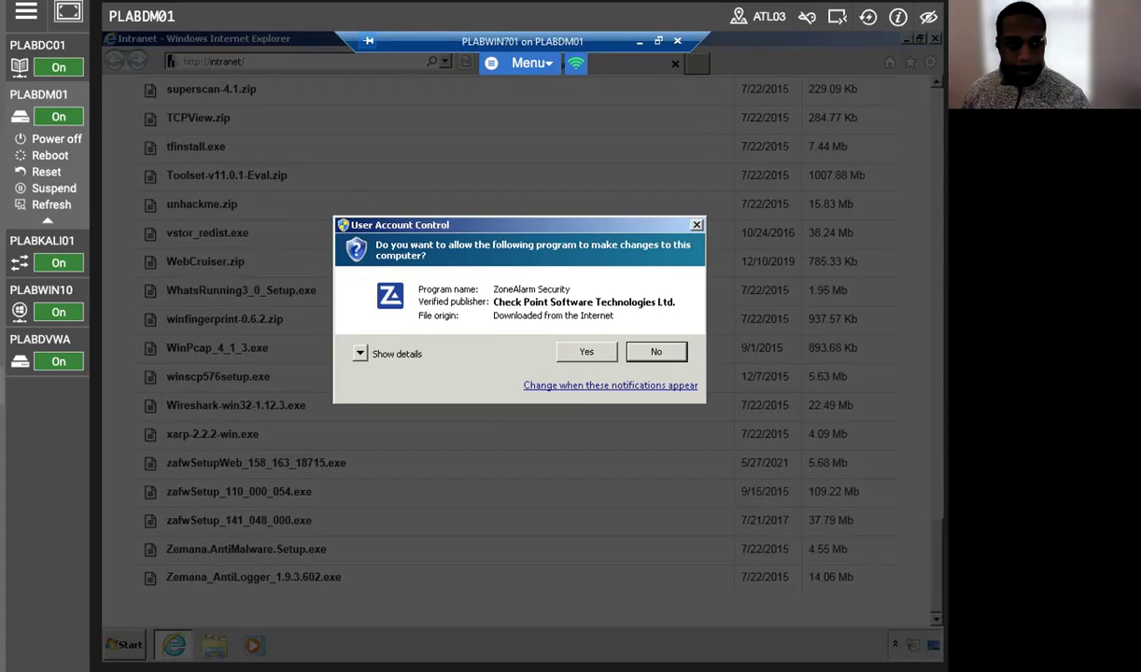
left_click(604, 354)
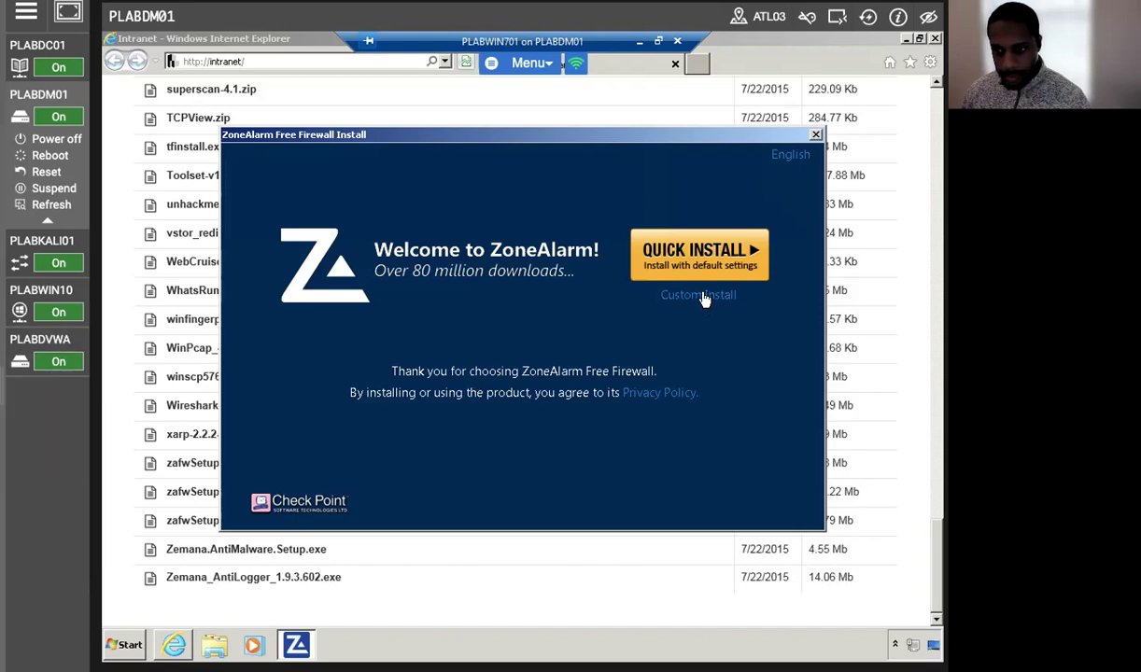
Install ZoneAlarm Free Firewall with defaults, accept the license, and finish without registering.
left_click(673, 249)
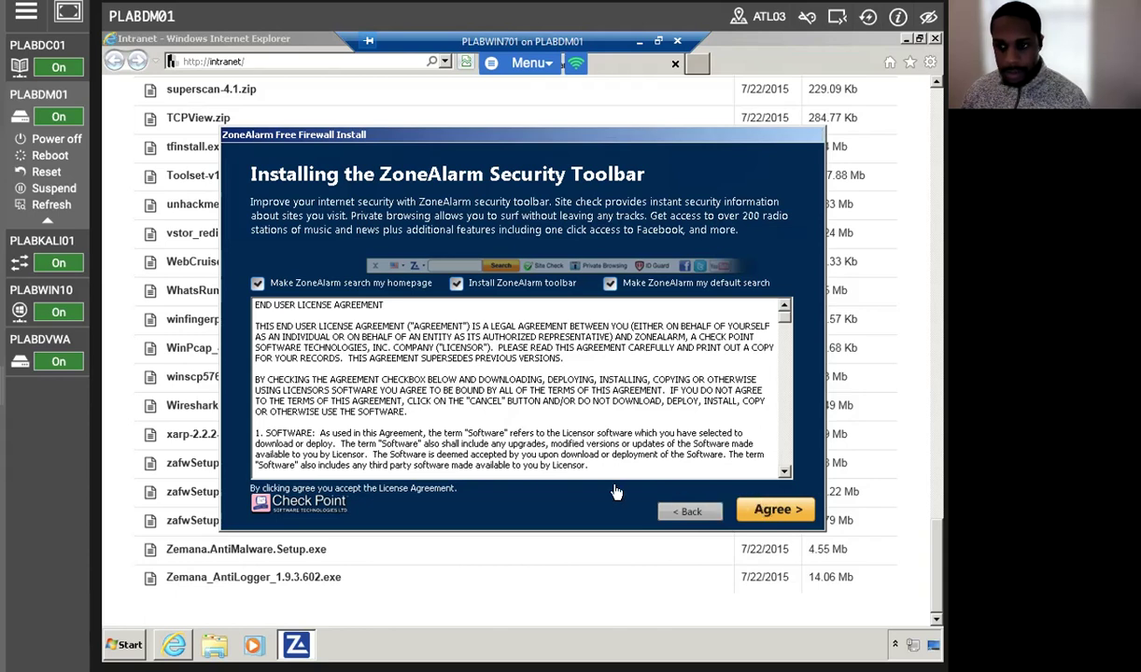
left_click(761, 509)
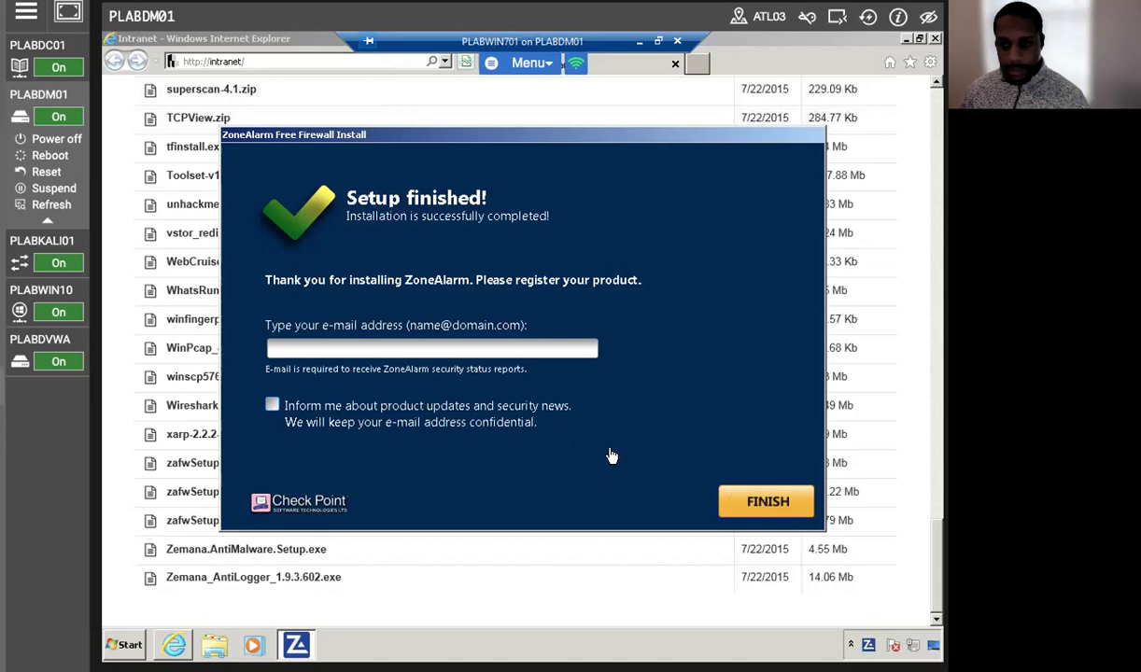
left_click(753, 502)
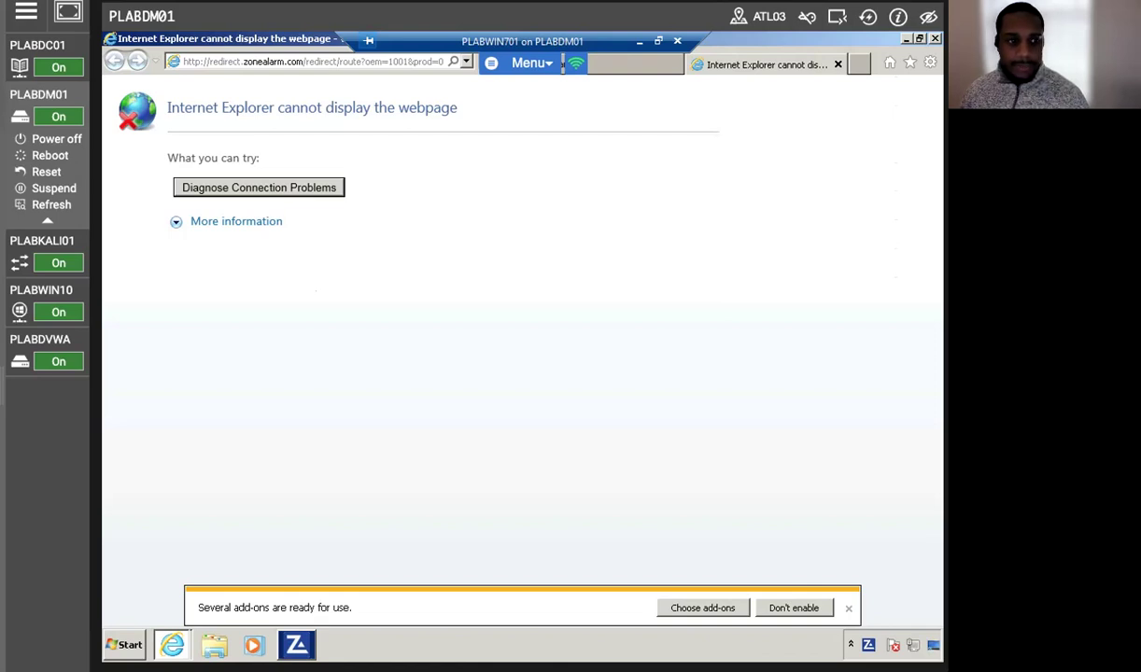
View the ZoneAlarm Do Not Track add-on in Manage add-ons and allow LabDeviceClient Internet access.
left_click(931, 63)
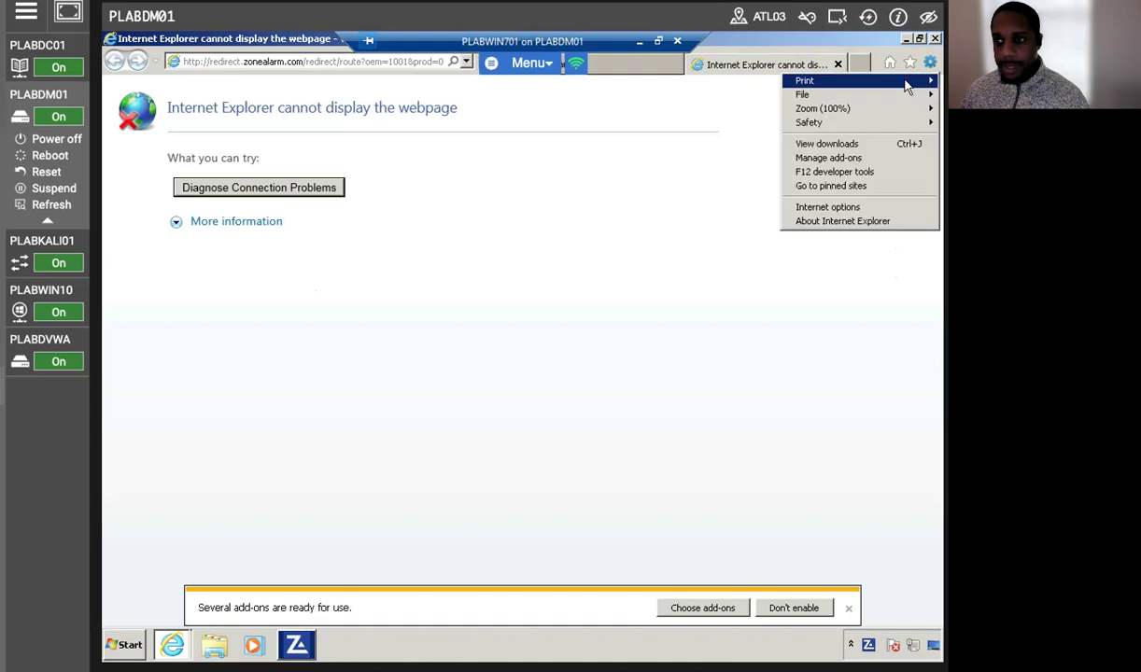
left_click(857, 164)
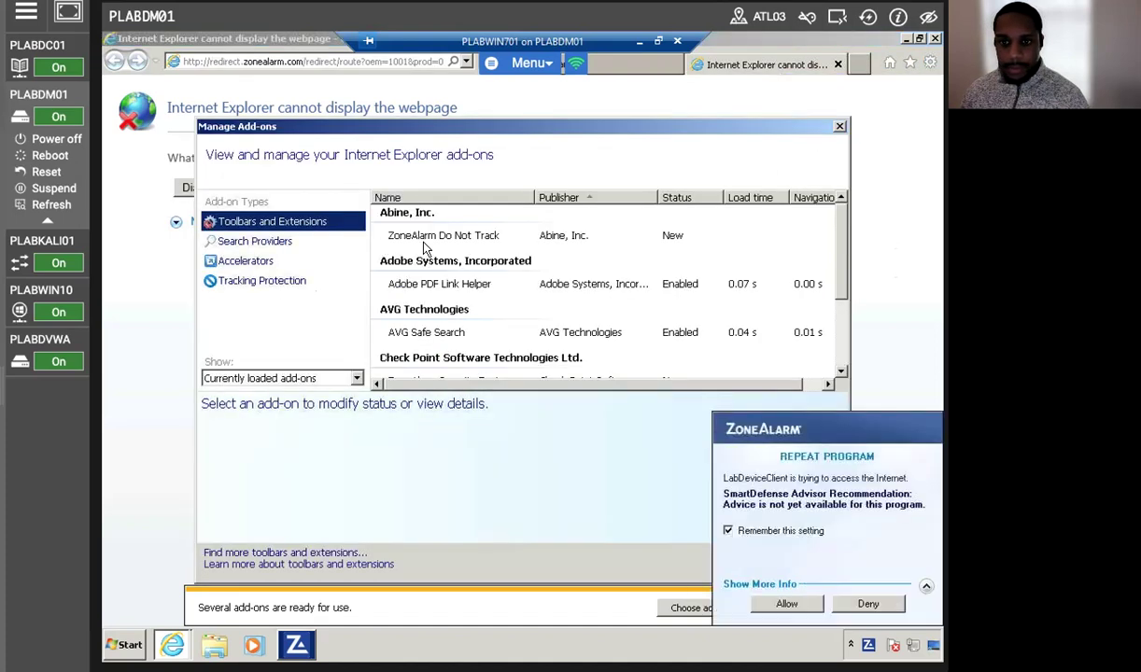
left_click(479, 239)
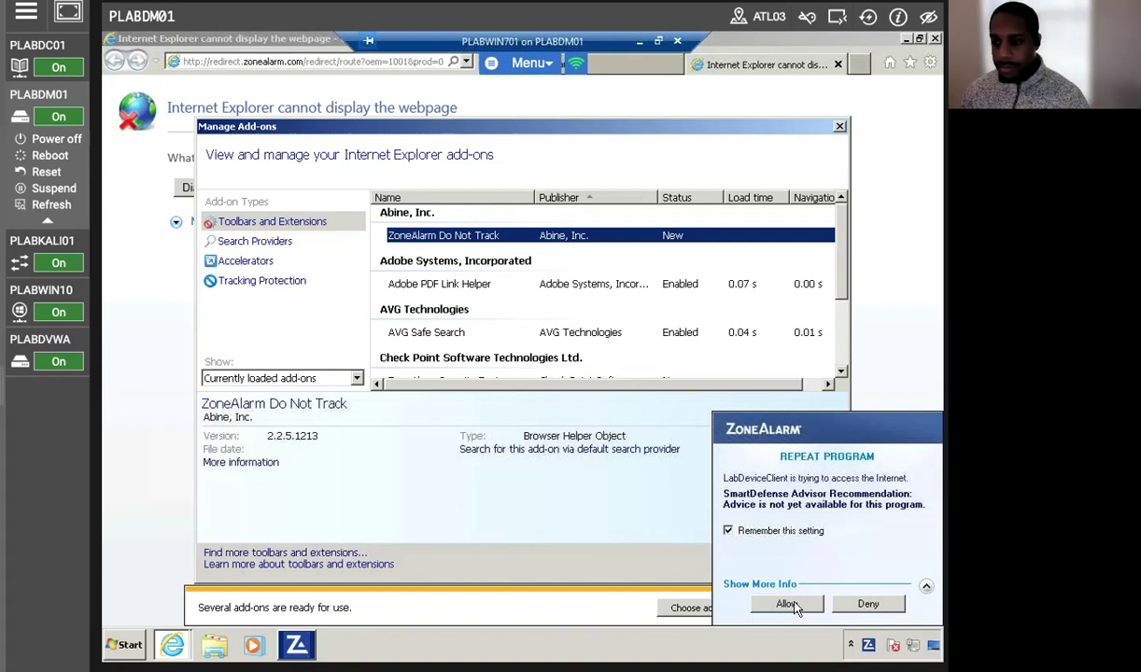
left_click(789, 605)
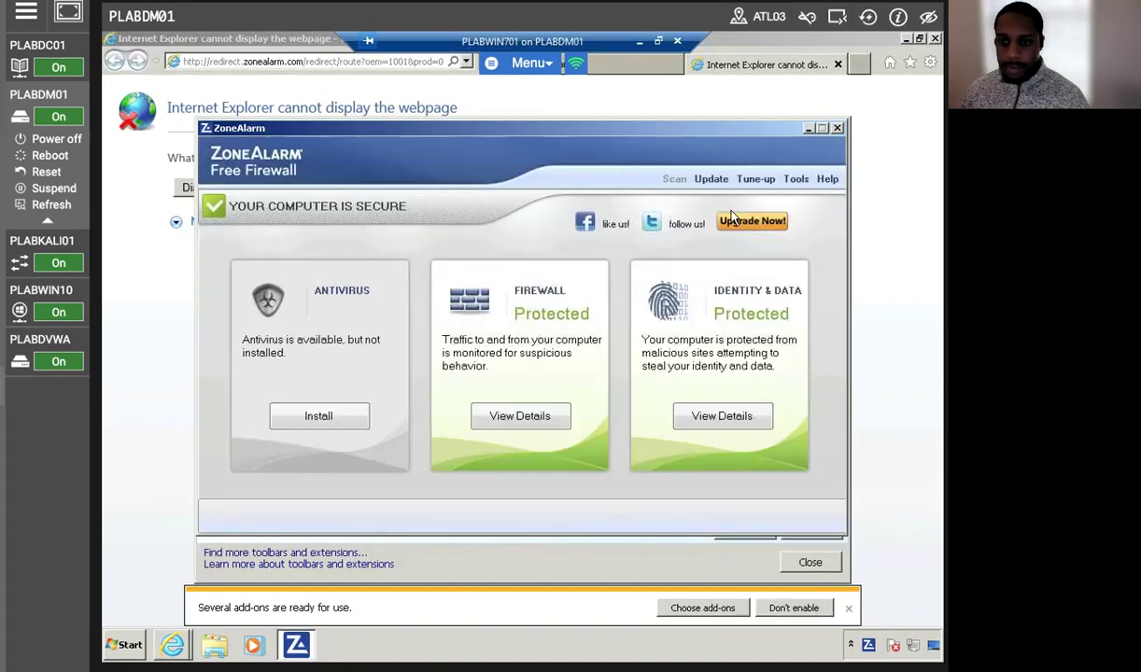
Enable the ZoneAlarm Do Not Track add-on in Internet Explorer and close the add-ons manager.
left_click(809, 128)
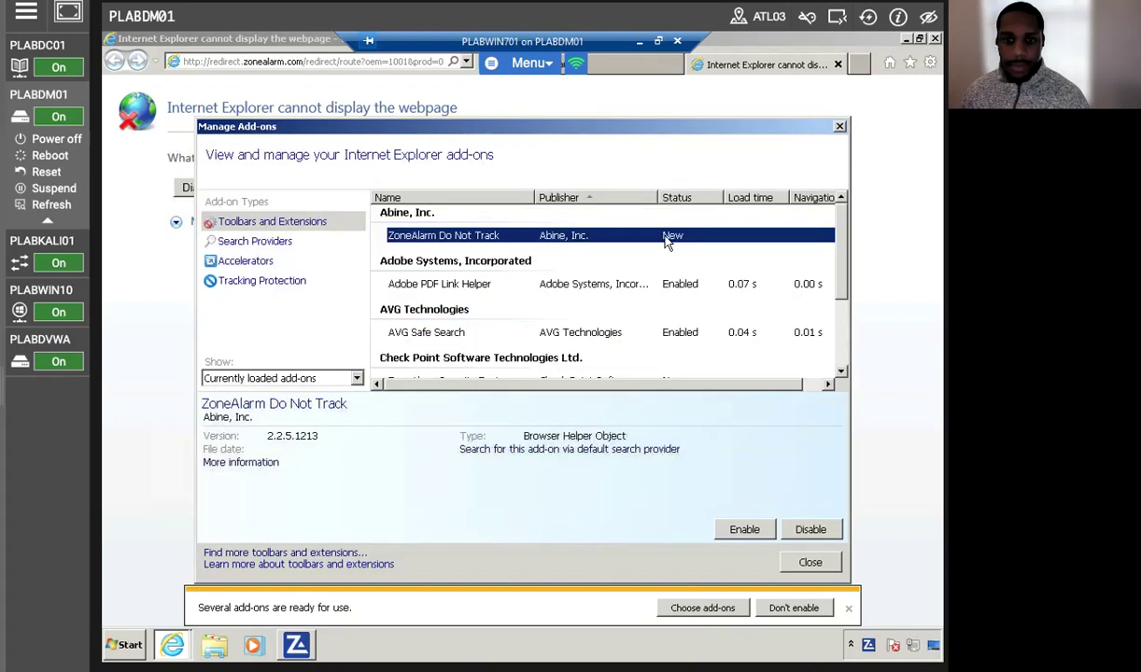
right_click(493, 240)
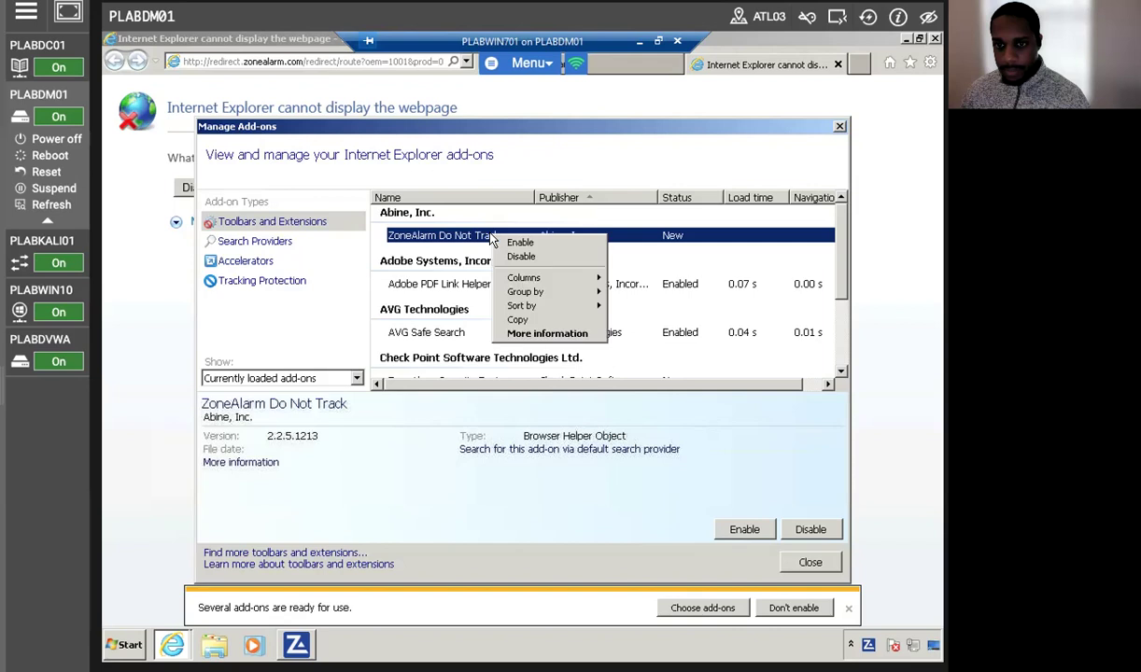
left_click(515, 242)
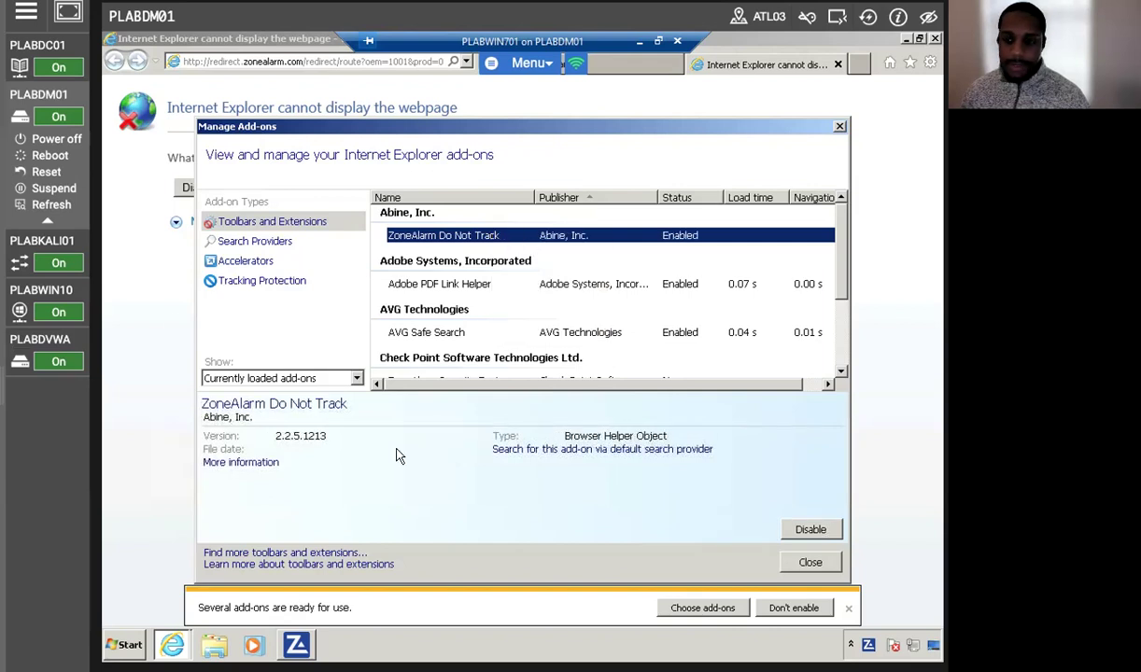
left_click(803, 562)
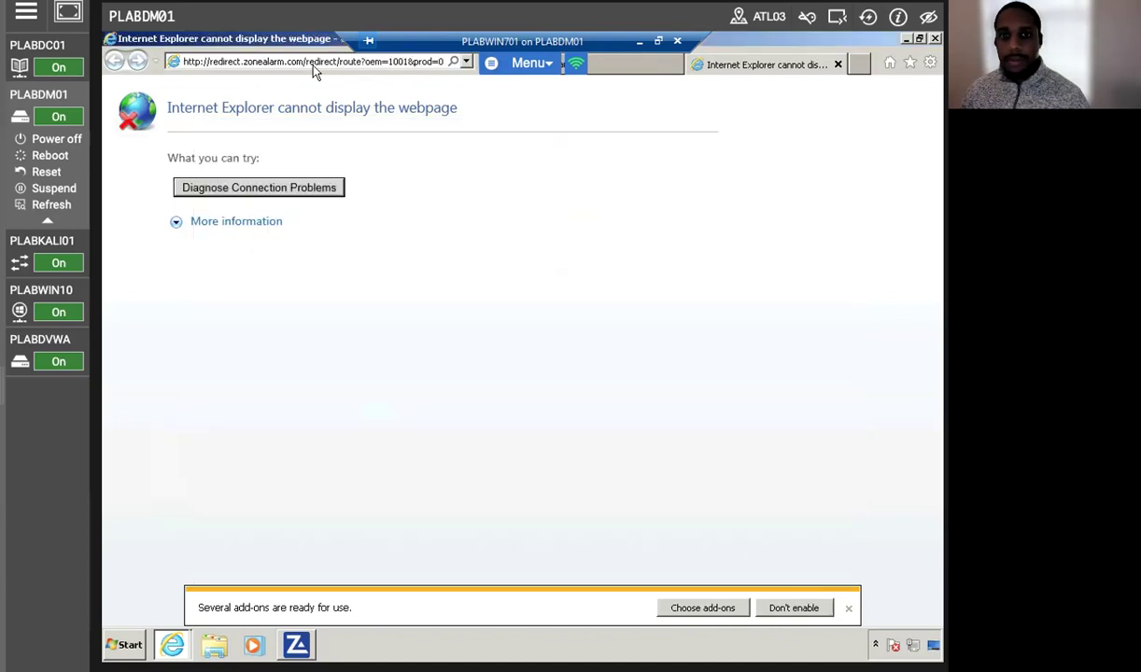
left_click(288, 66)
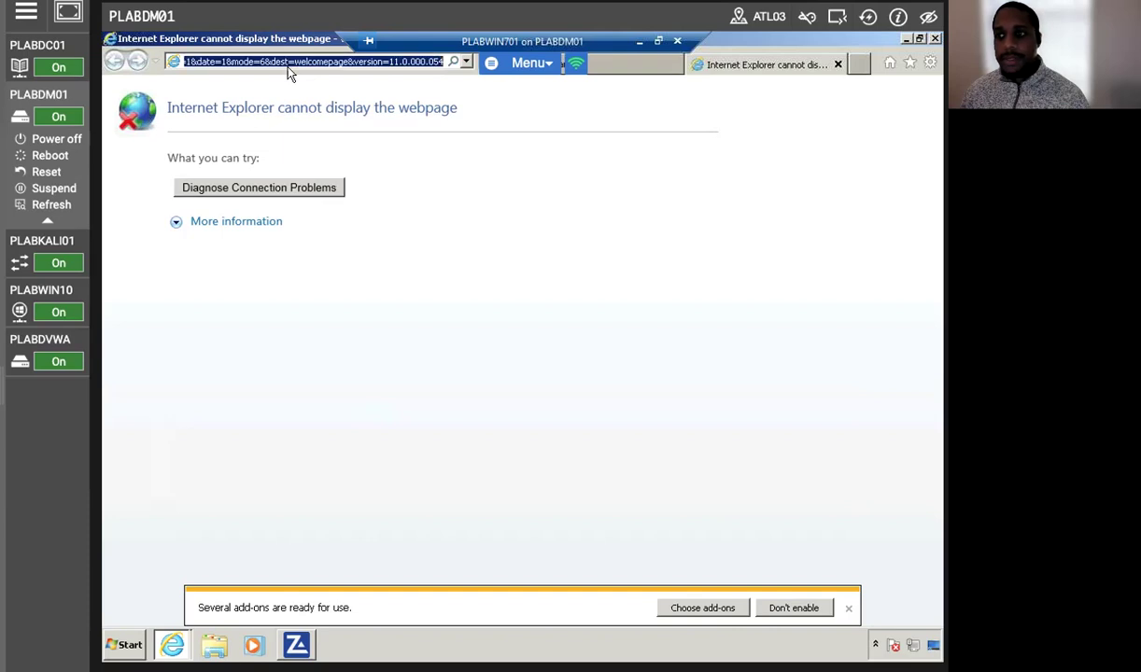
Switch to the intranet file listing tab, then restore, reposition and re-maximize the browser window.
left_click(930, 63)
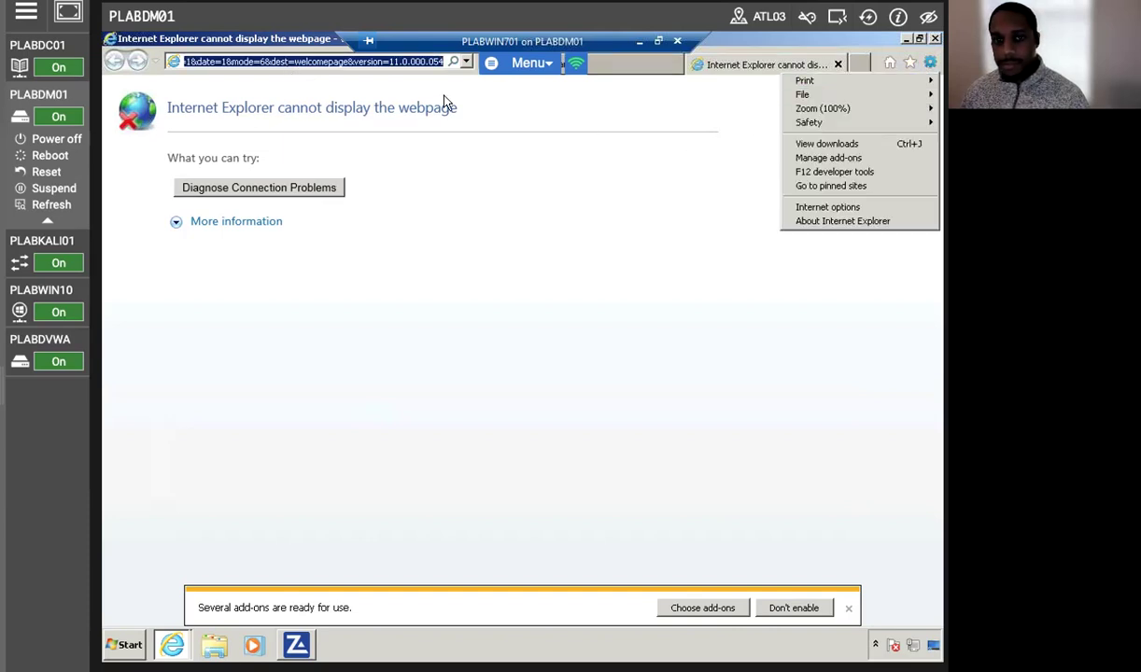
left_click(290, 67)
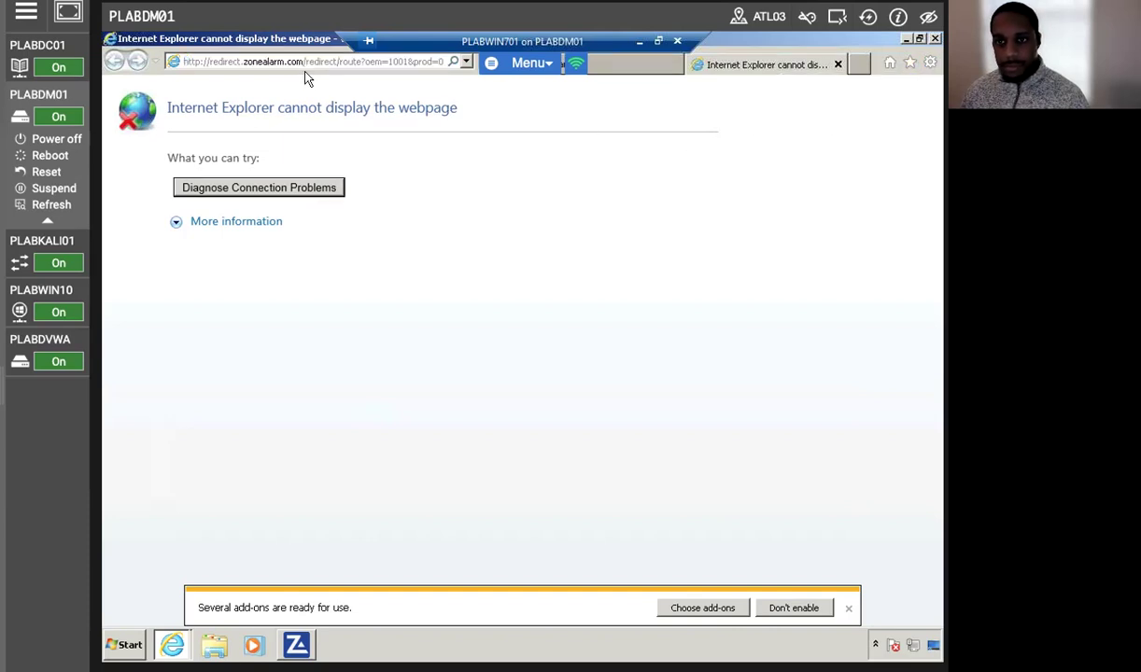
left_click(650, 69)
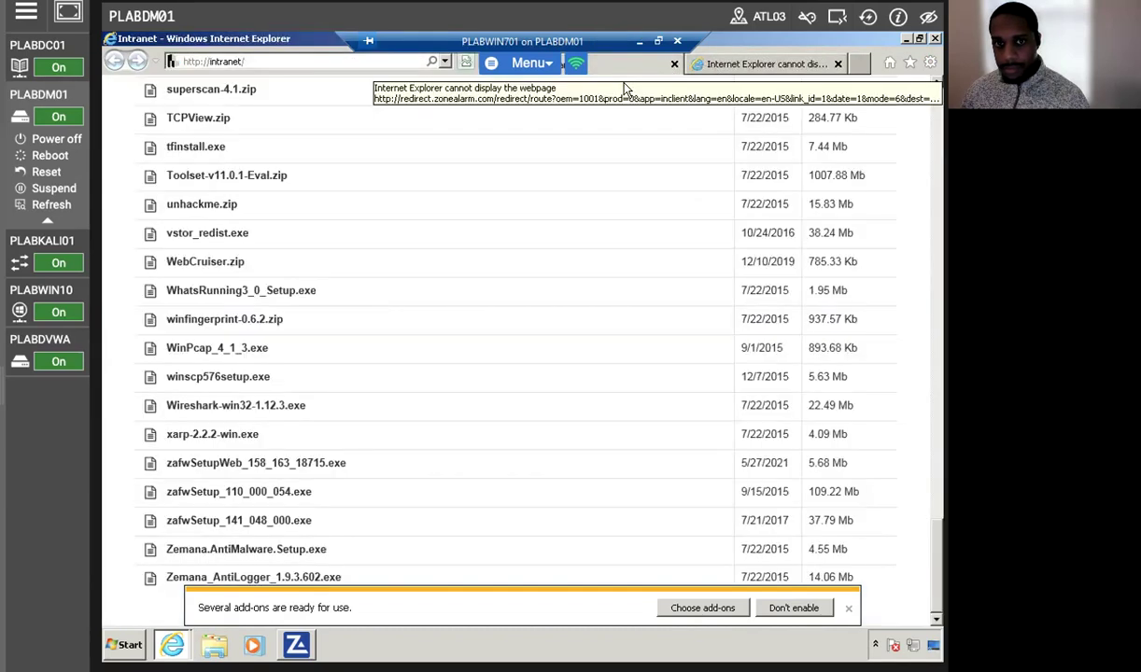
scroll(252, 99, "up", 5)
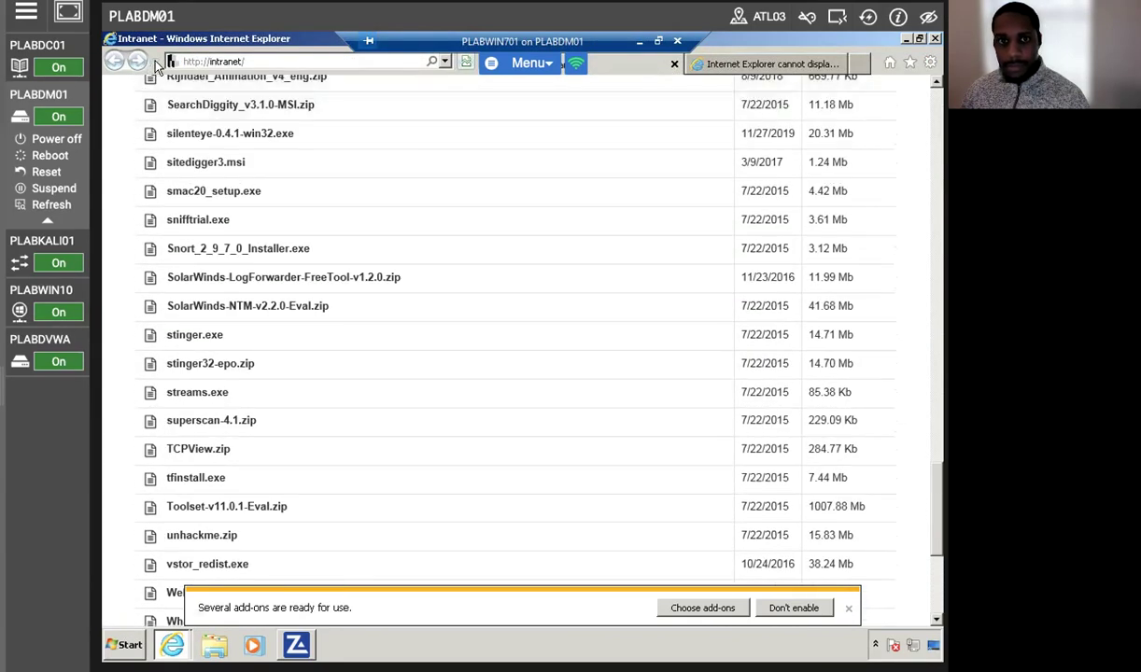
double_click(612, 62)
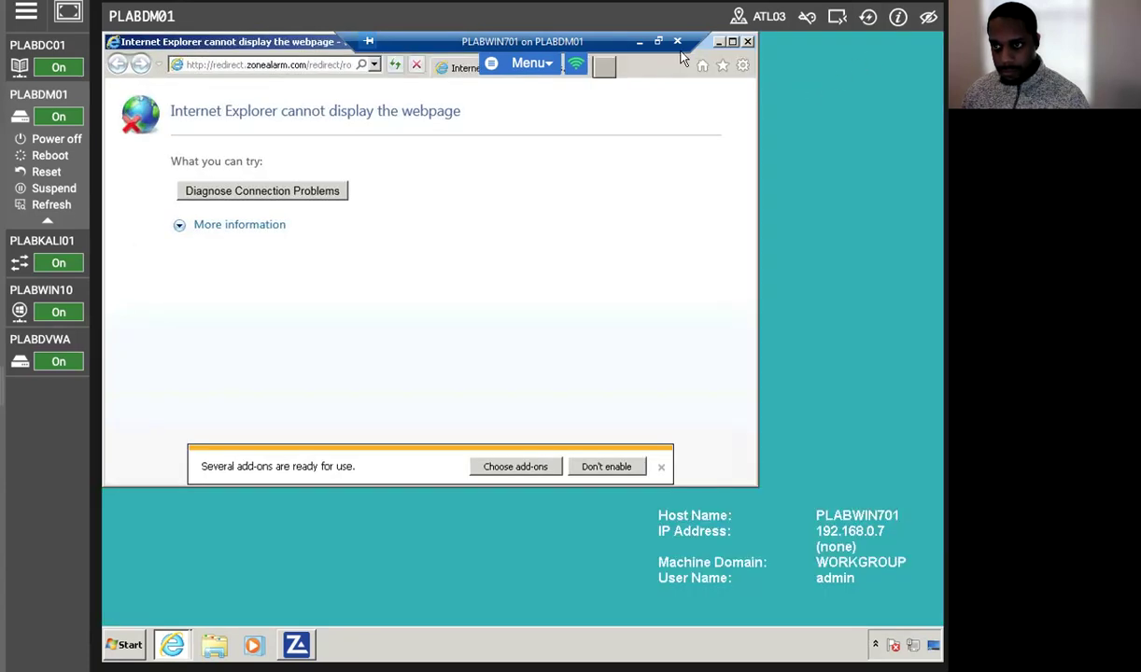
left_click_drag(668, 43, 618, 142)
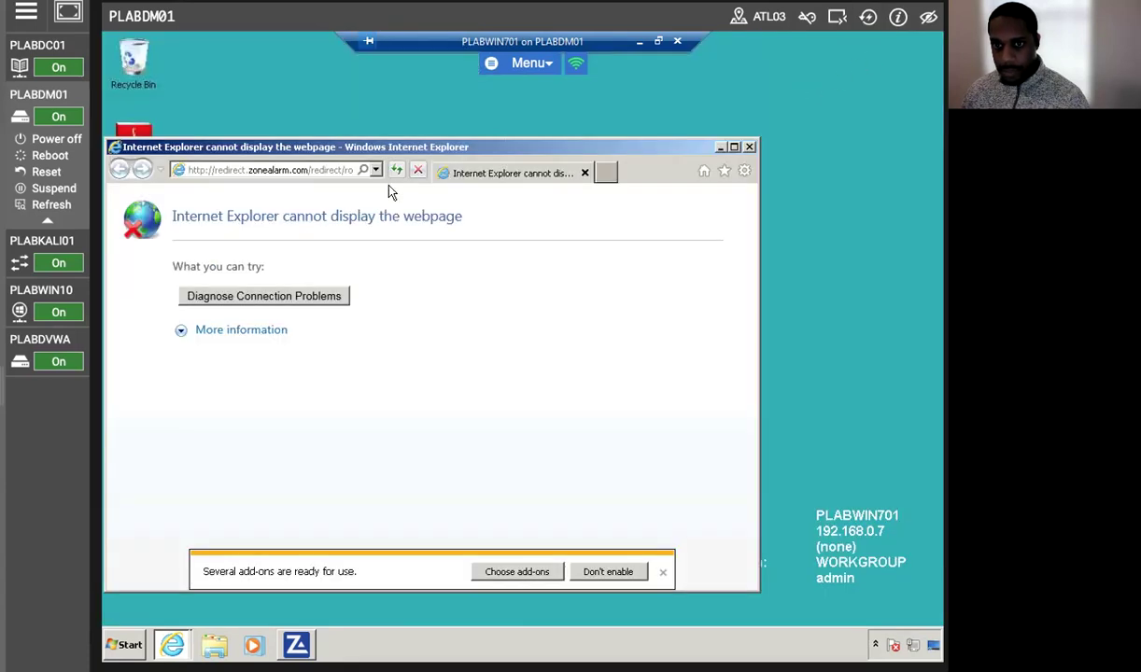
left_click(734, 147)
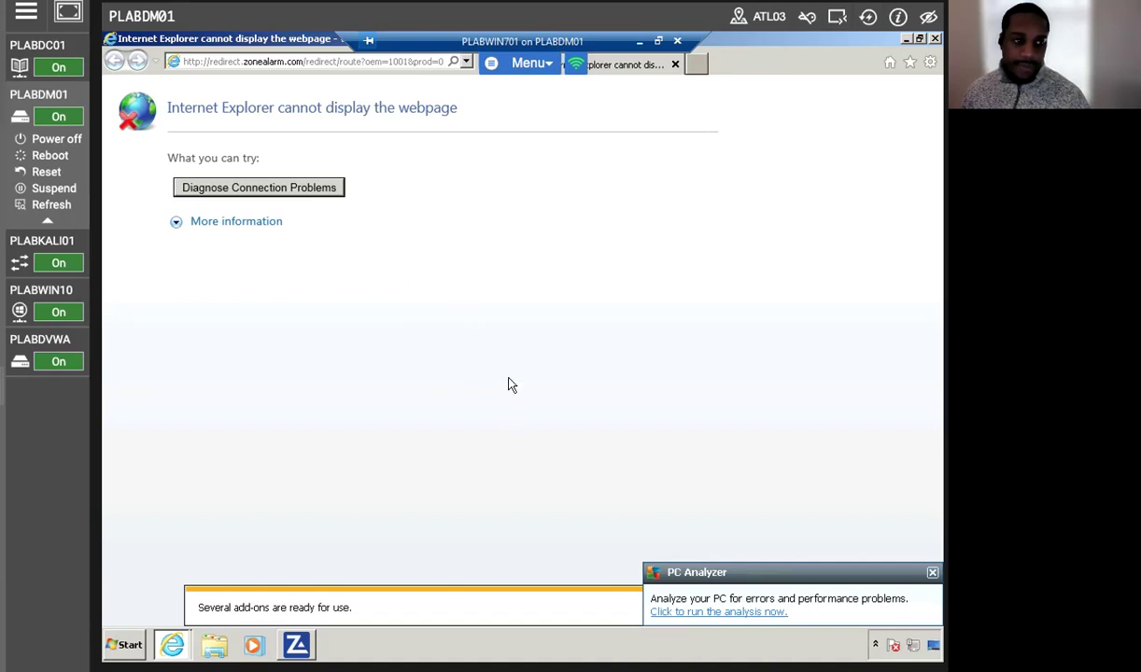
Close Internet Explorer and open the Control Panel's installed programs list.
left_click(933, 39)
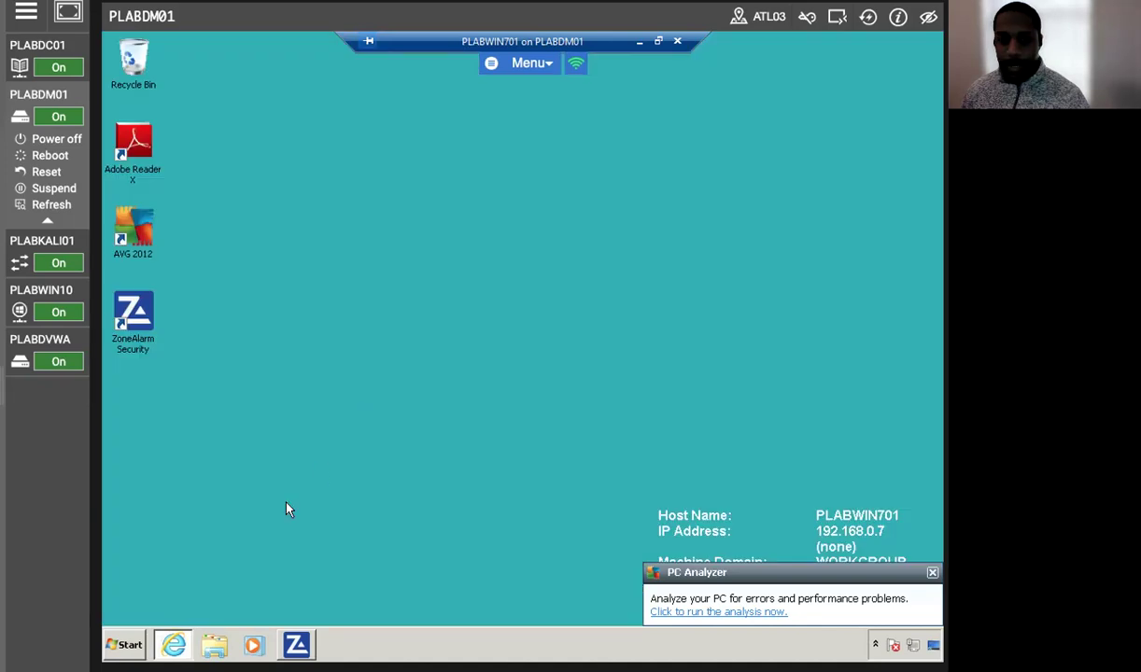
left_click(116, 650)
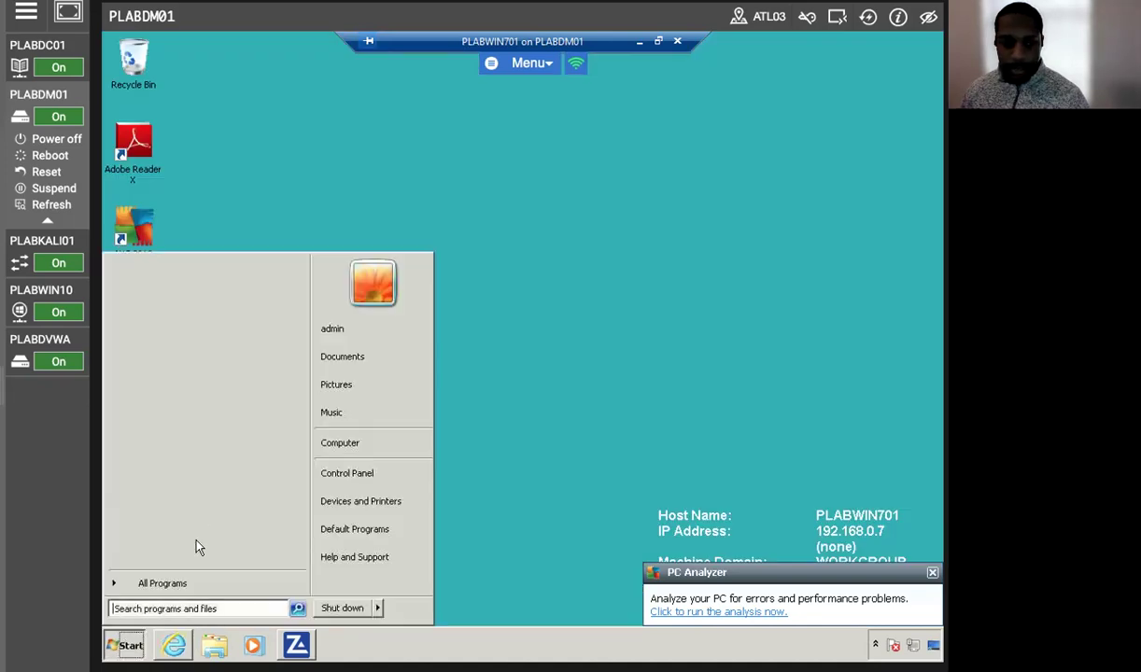
left_click(388, 442)
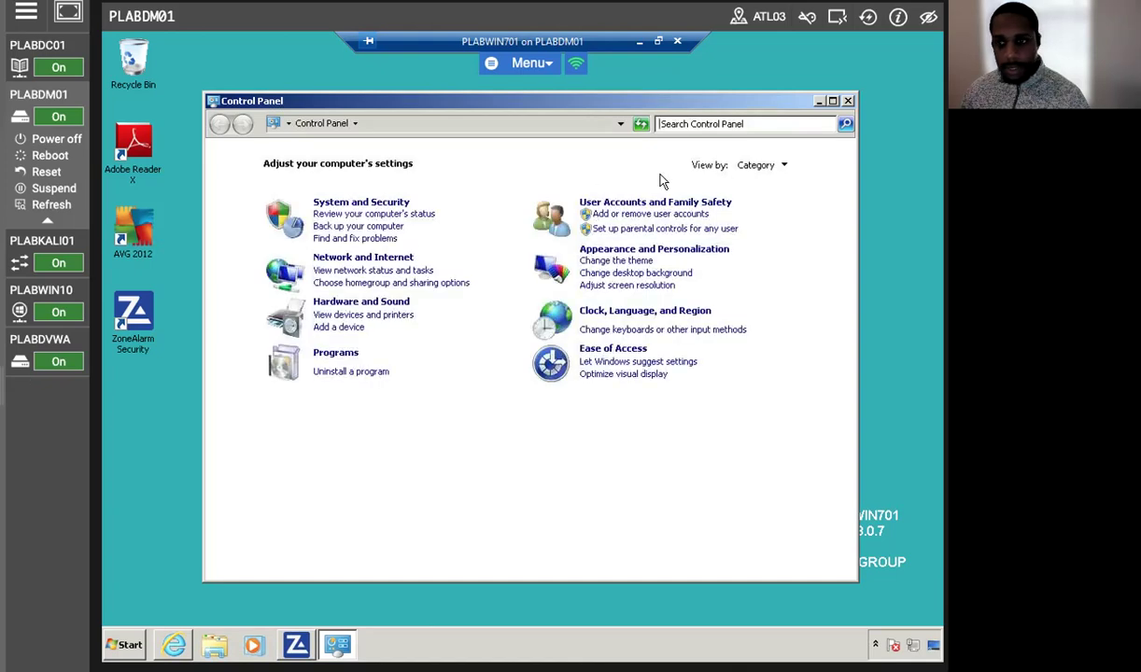
left_click(350, 370)
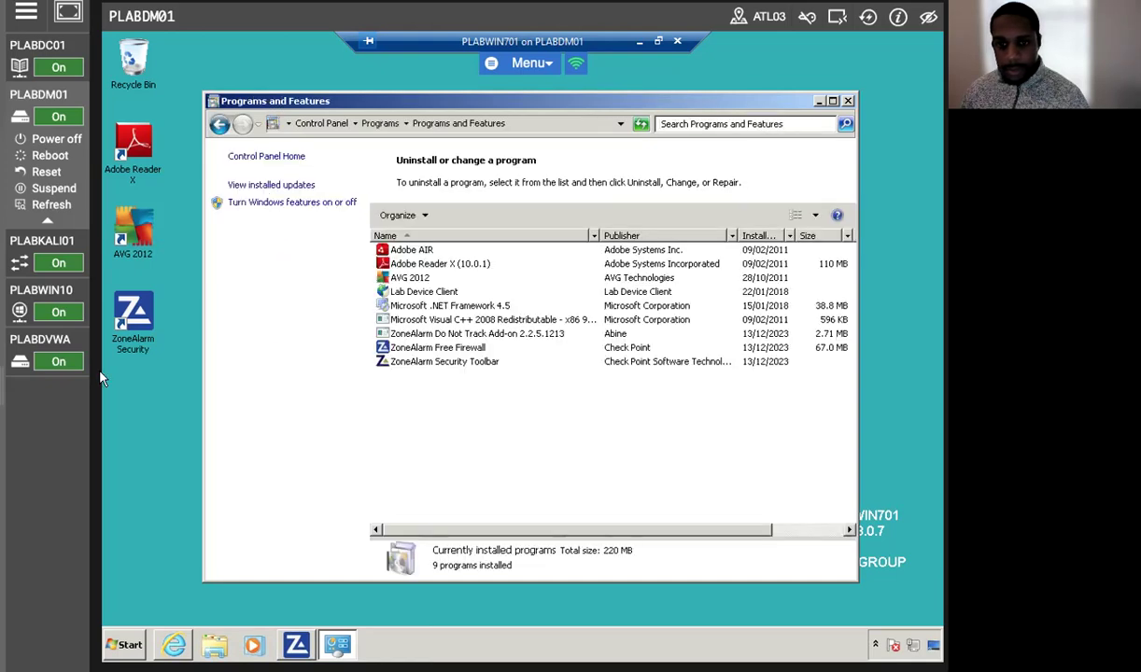
Launch the AVG 2012 uninstaller from the installed programs list.
left_click(400, 276)
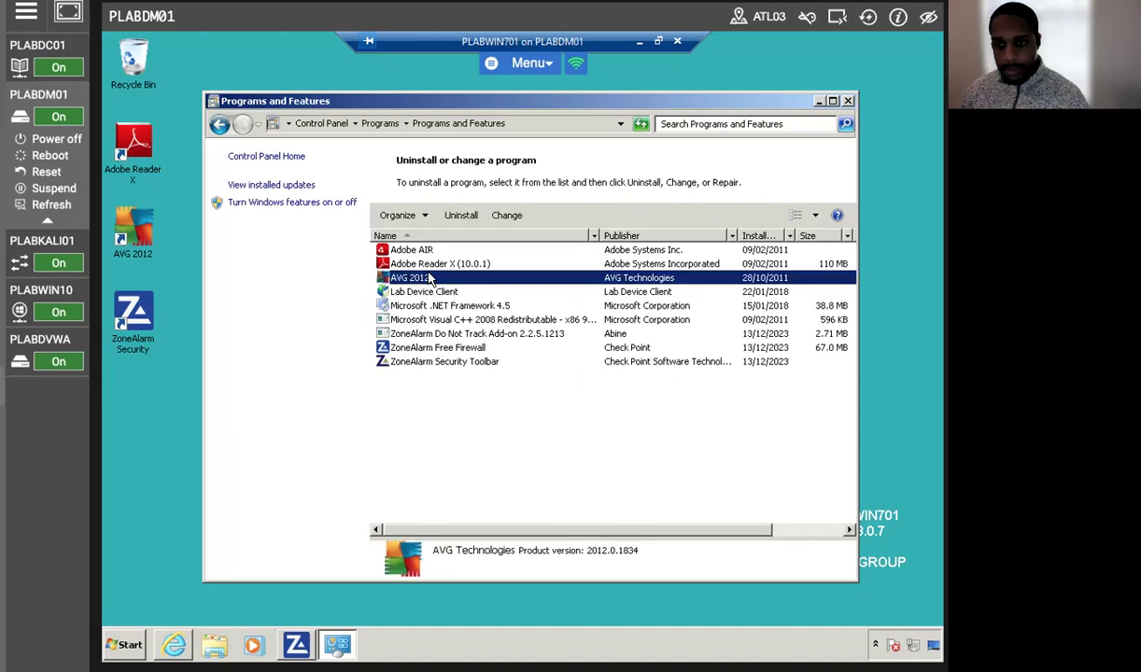
right_click(428, 278)
left_click(465, 284)
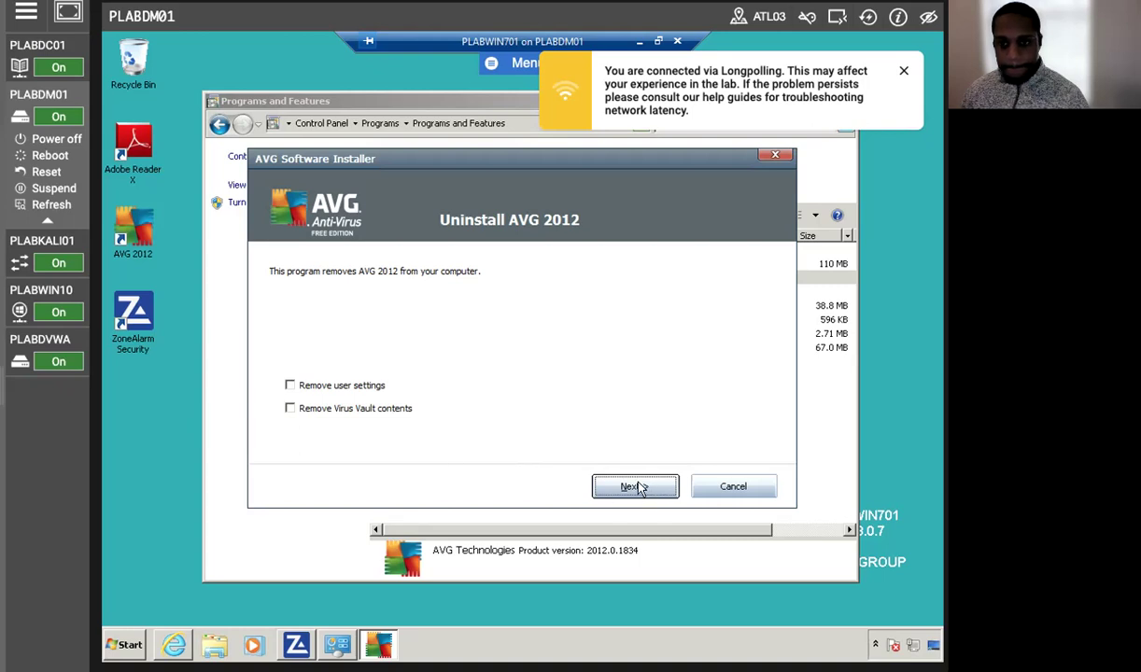
Dismiss the latency notice, run the AVG 2012 uninstall, and choose Restart Now (recommended).
left_click(904, 72)
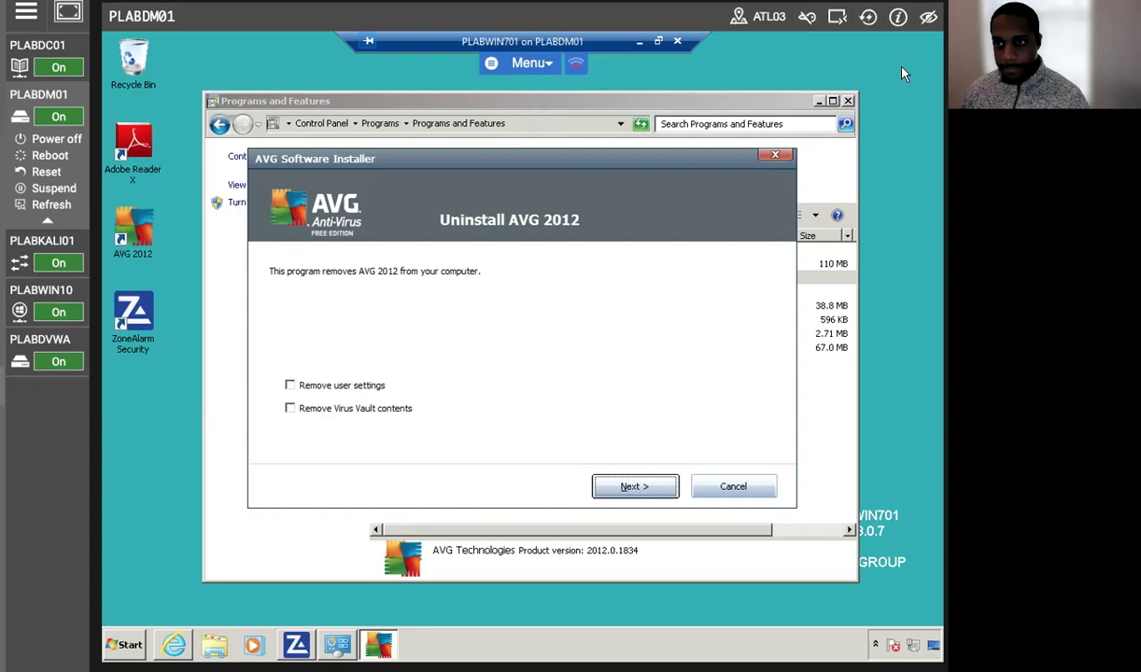
left_click(602, 486)
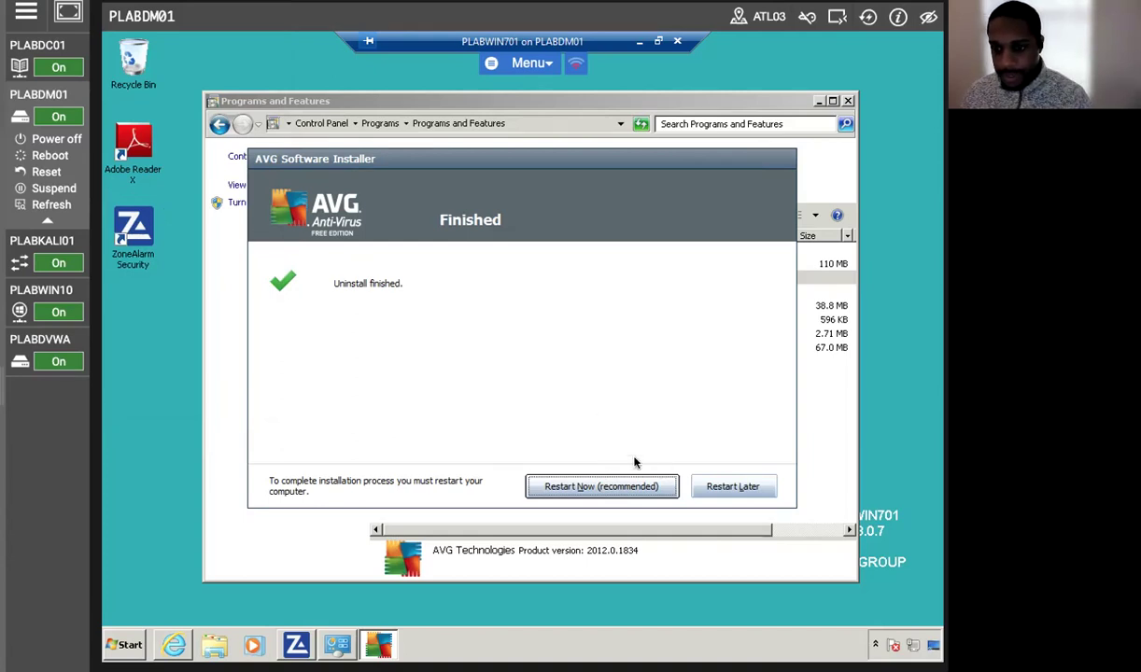
left_click(554, 485)
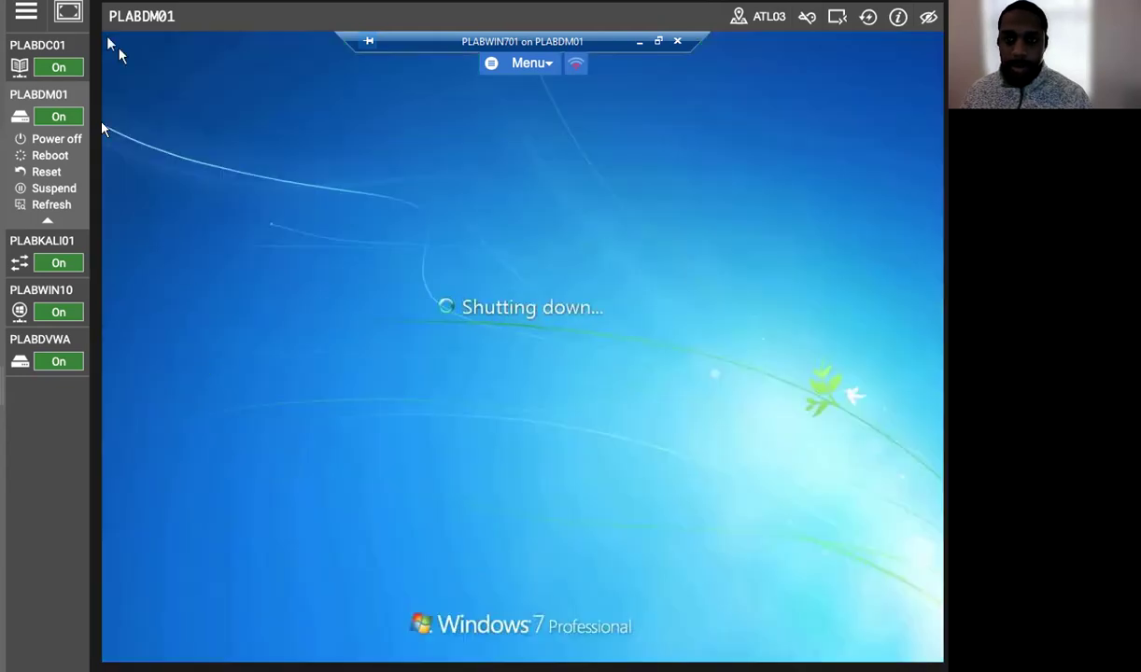
Start installing the Antivirus component from ZoneAlarm Free Firewall's Antivirus panel.
mouse_move(56, 75)
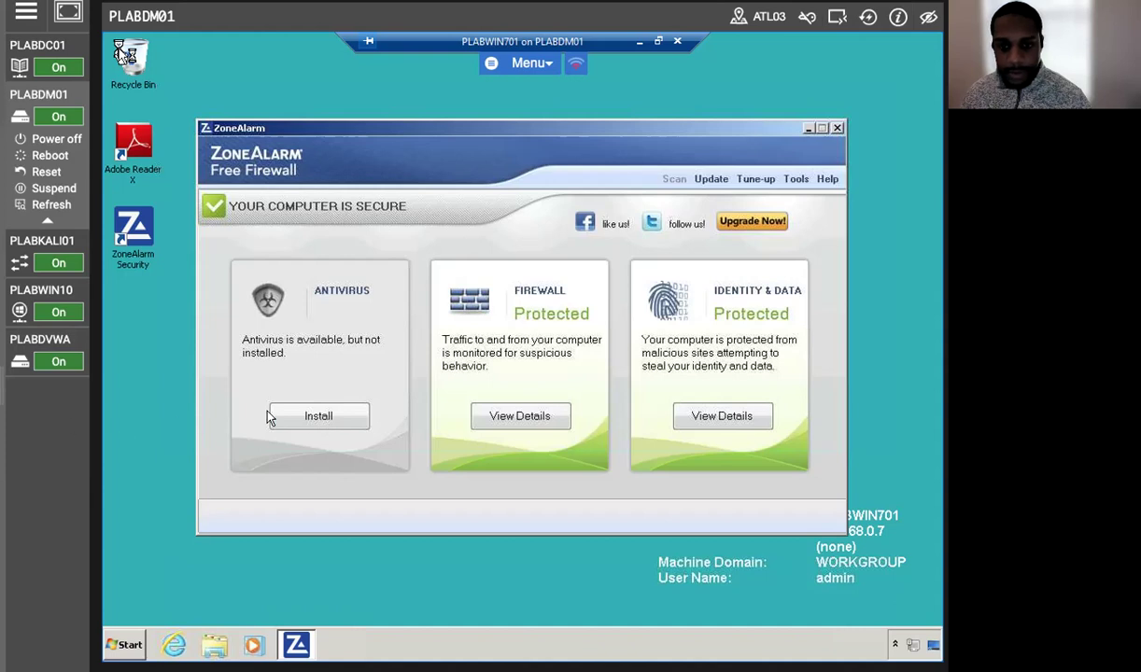
left_click(319, 418)
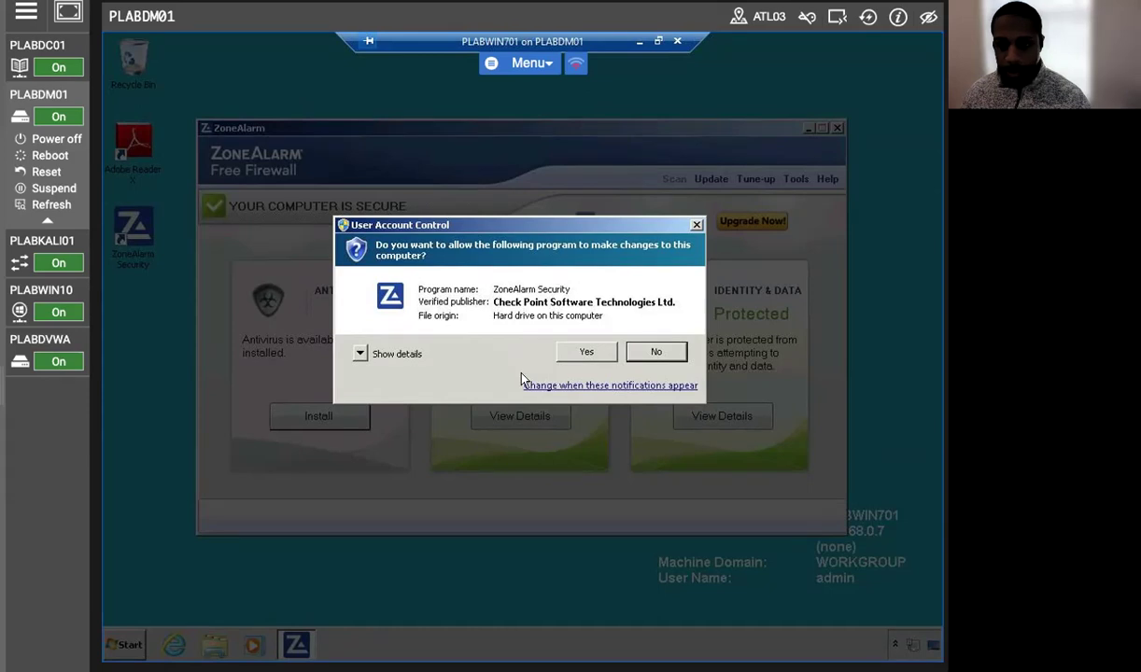
Approve the User Account Control prompt so ZoneAlarm Security installs the antivirus.
left_click(586, 352)
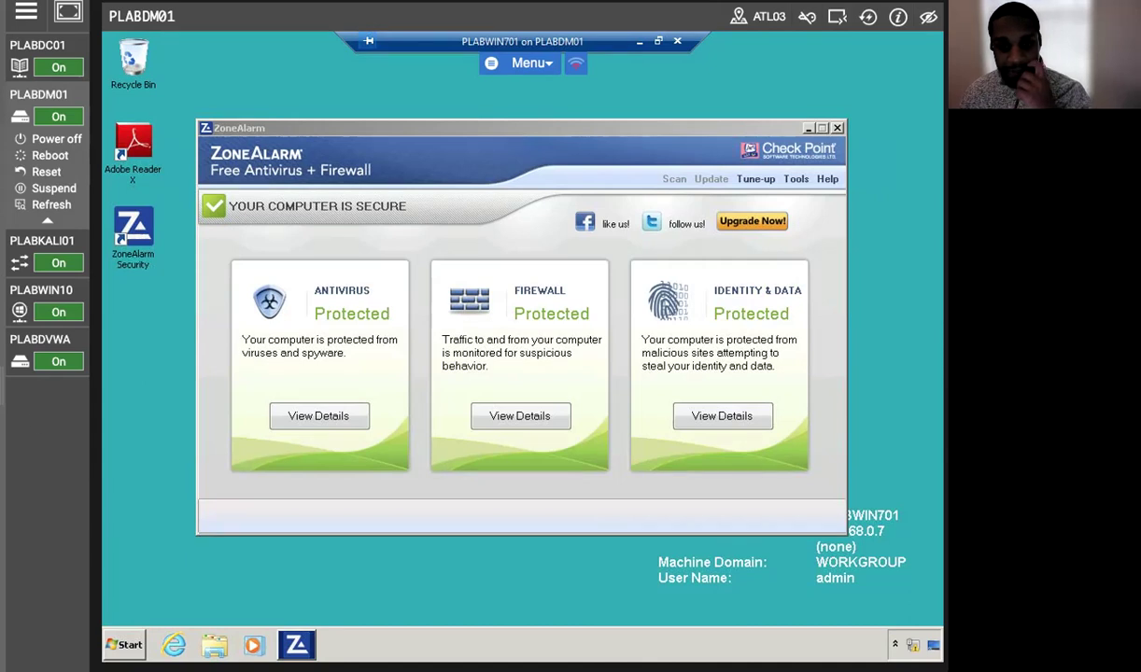
Review the Antivirus, Firewall and Identity & Data panels, then activate Identity Protection from its settings.
left_click(308, 417)
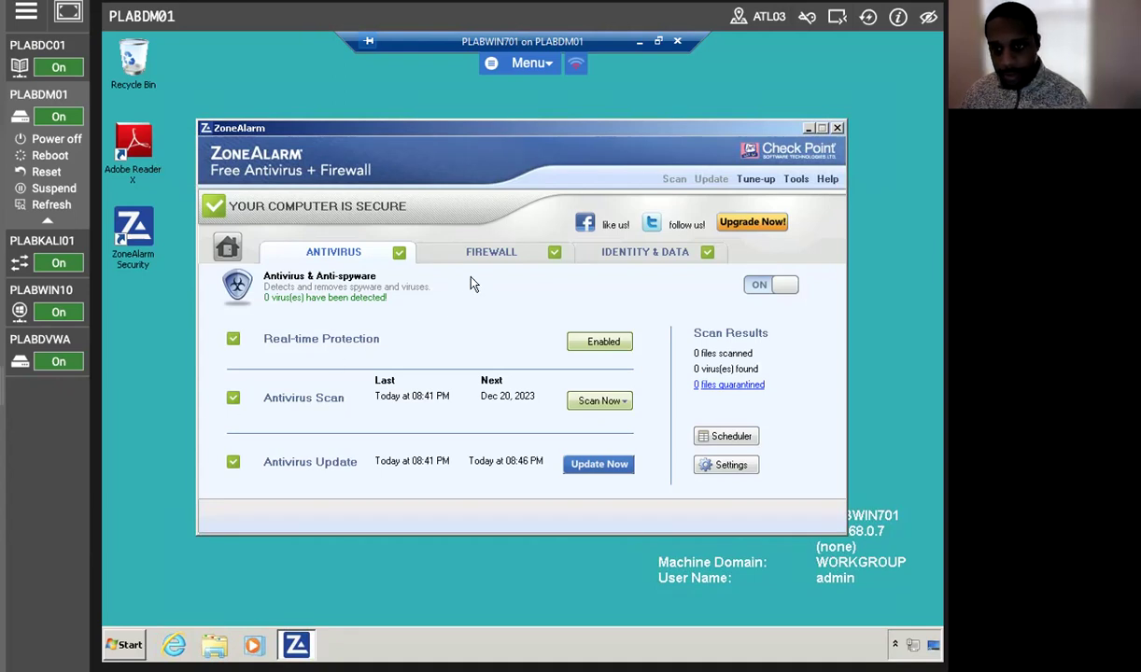
left_click(484, 253)
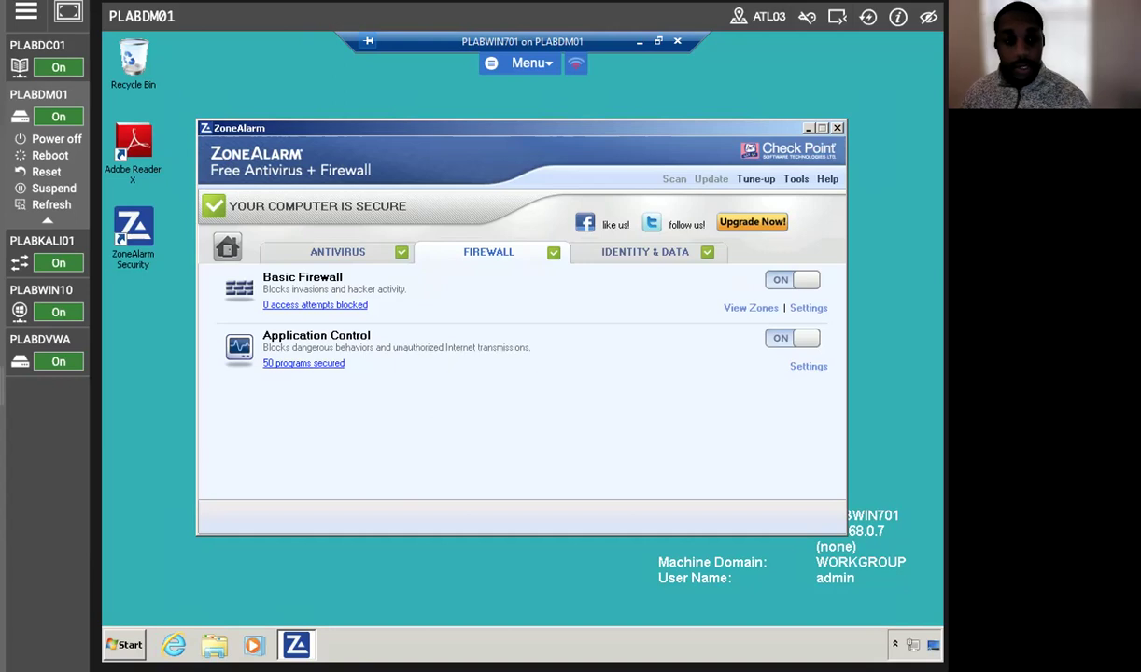
left_click(605, 253)
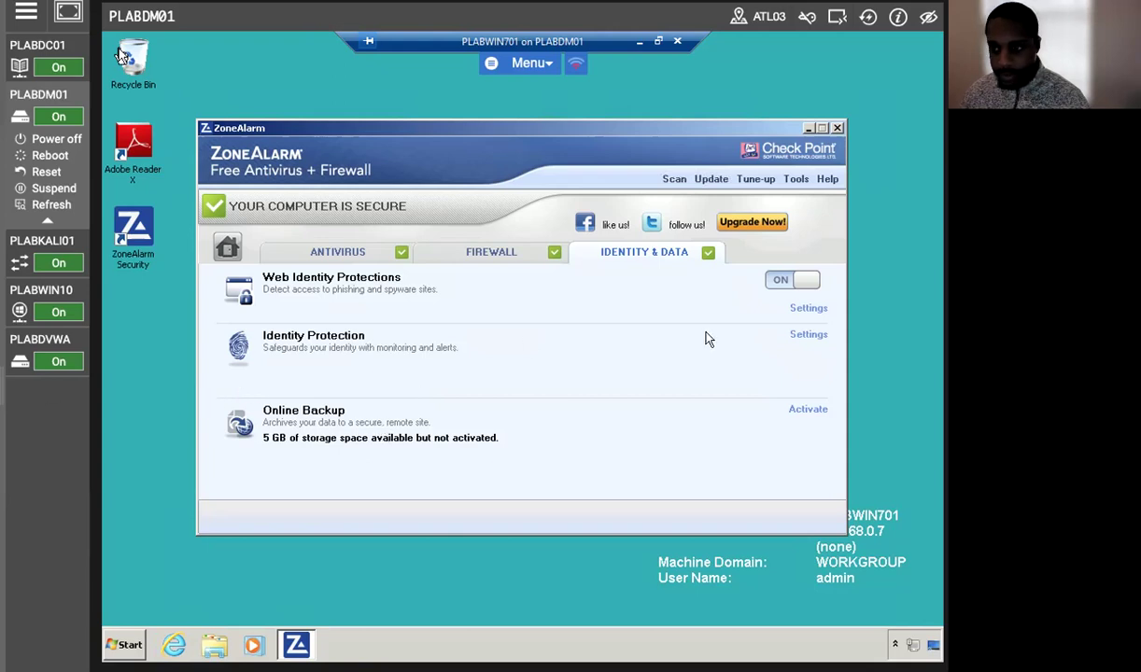
left_click(809, 335)
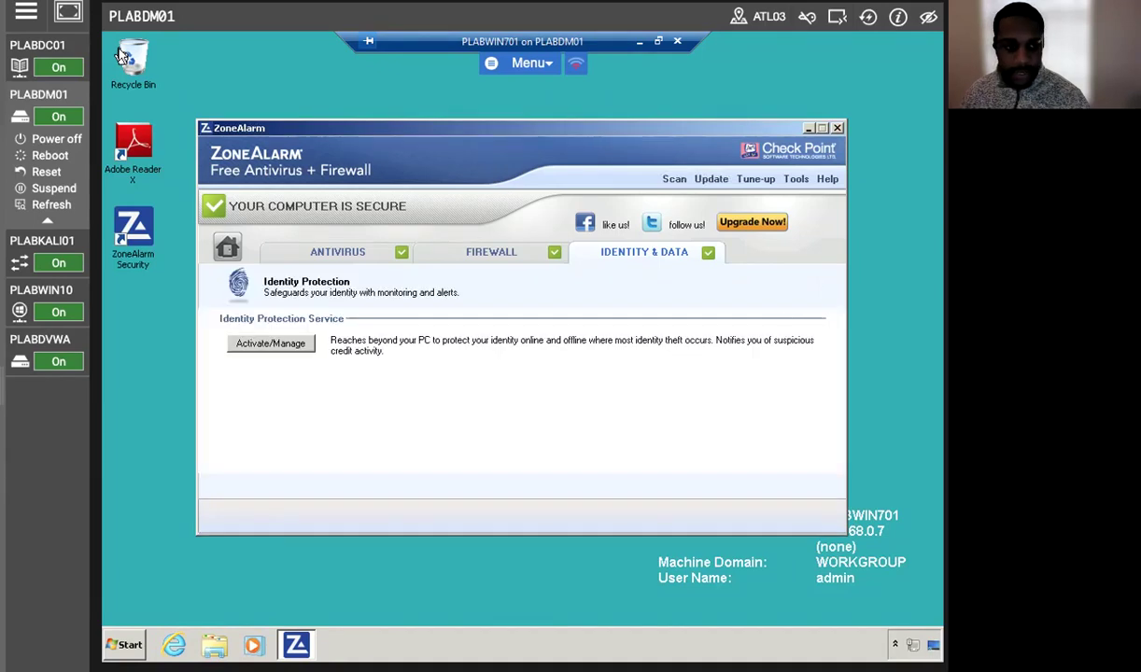
left_click(241, 342)
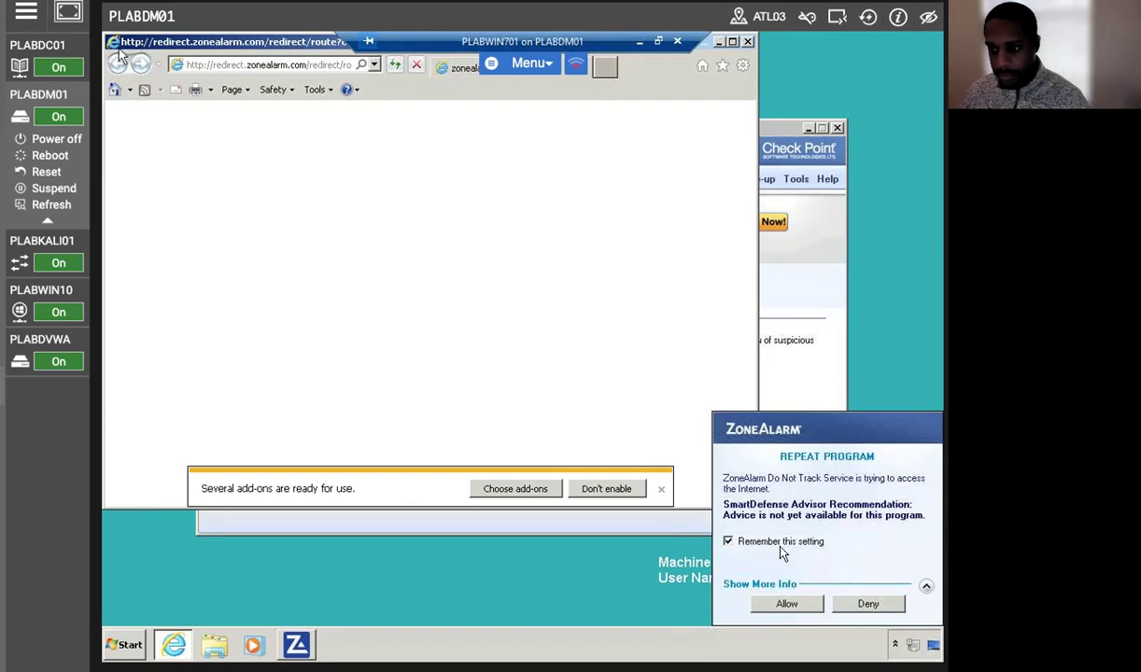
Allow the Do Not Track Service alert and enable the ZoneAlarm Helper Object, Security Engine and Security Toolbar add-ons.
left_click(786, 603)
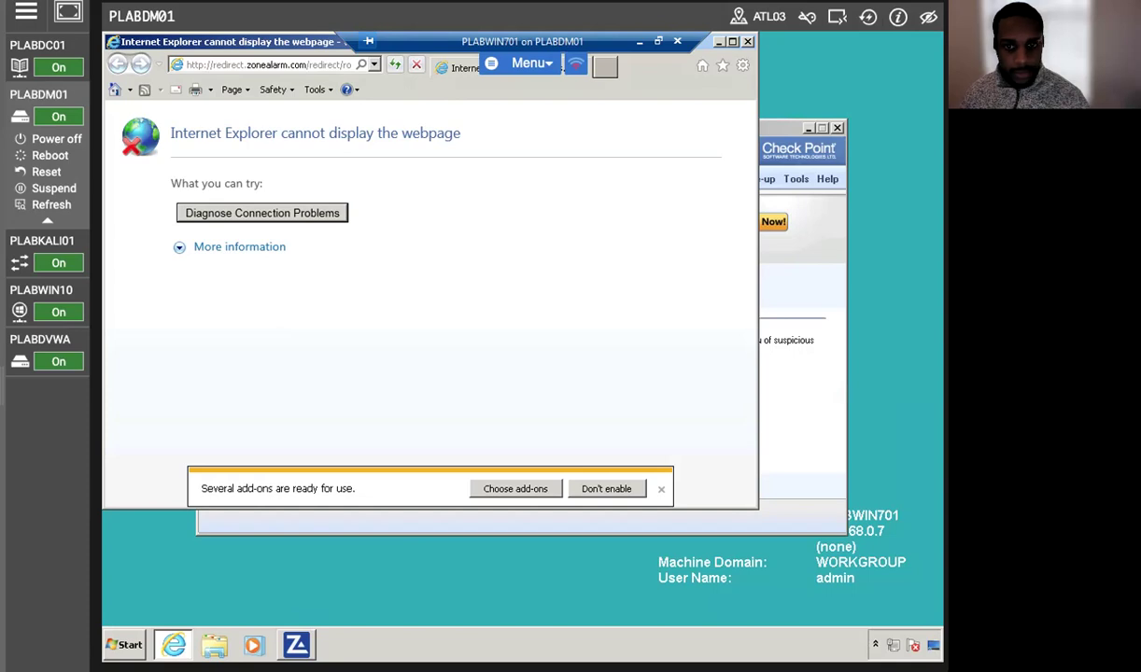
left_click(520, 492)
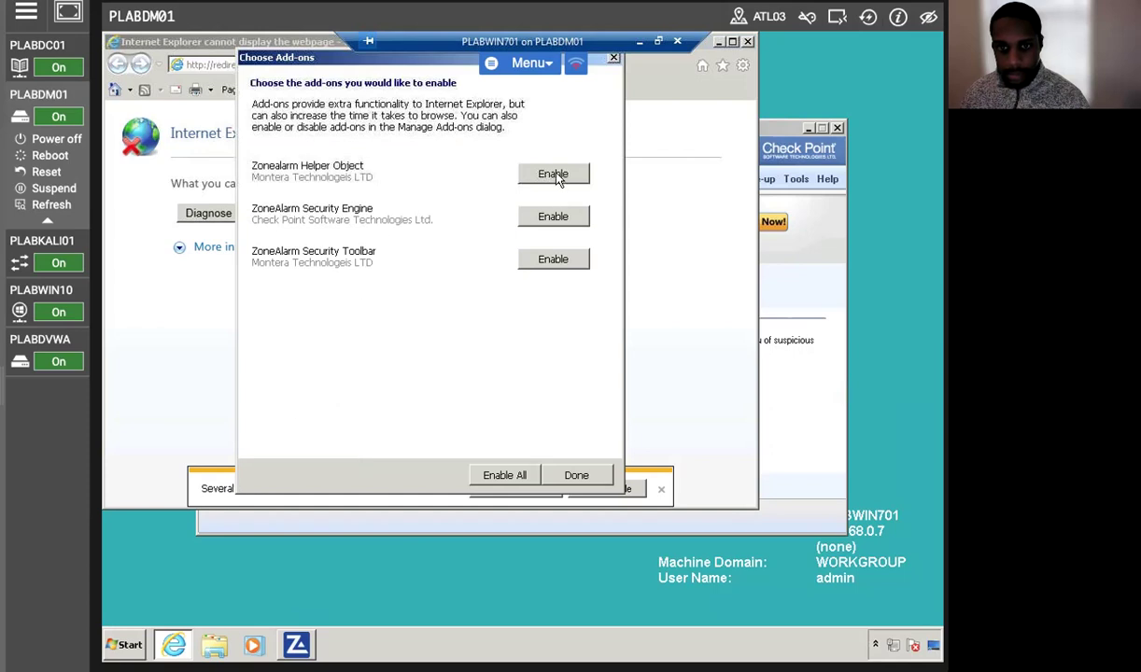
left_click(557, 178)
left_click(554, 182)
left_click(551, 179)
left_click(574, 476)
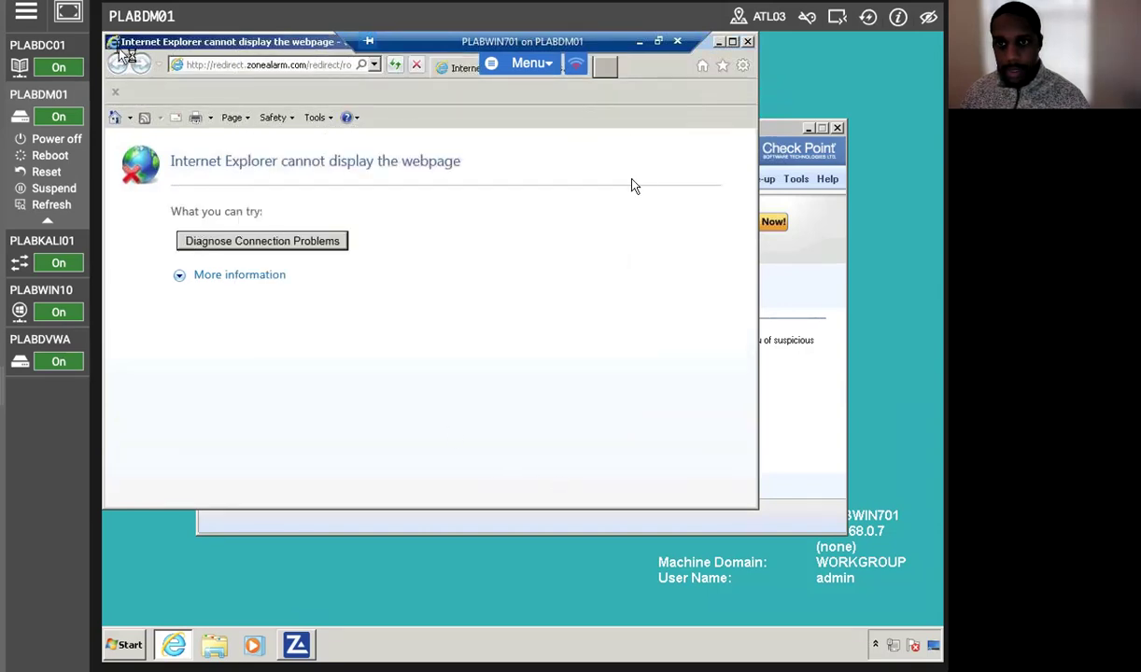
Close the failed page, retry Identity Protection activation, and close the browser again.
left_click(748, 42)
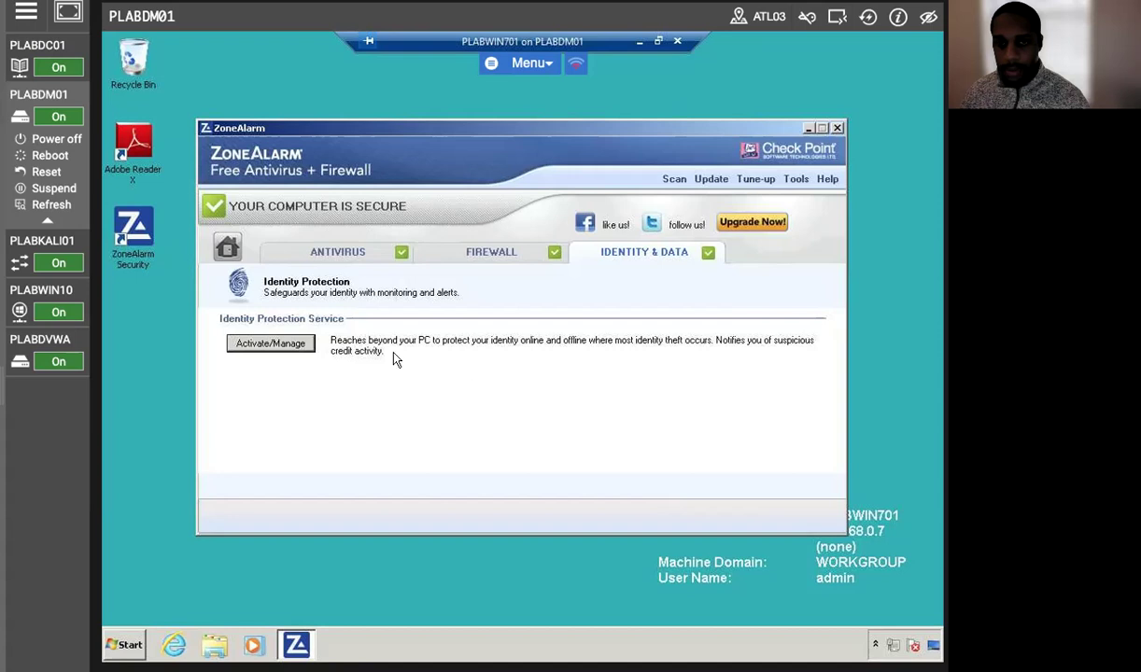
left_click(252, 347)
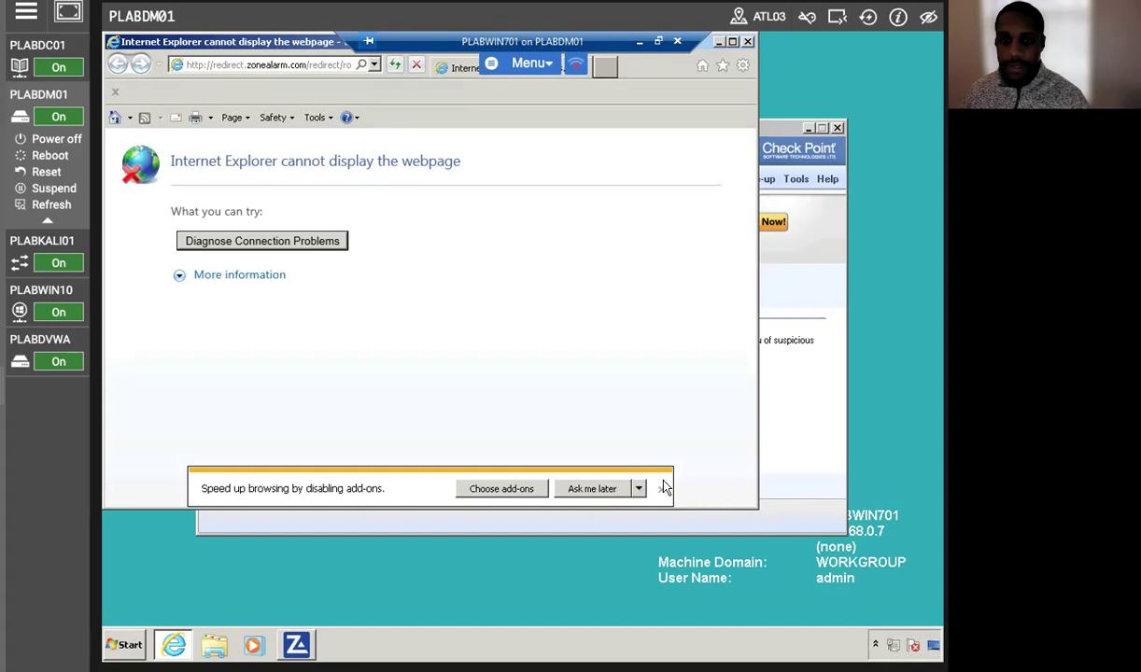
left_click(19, 361)
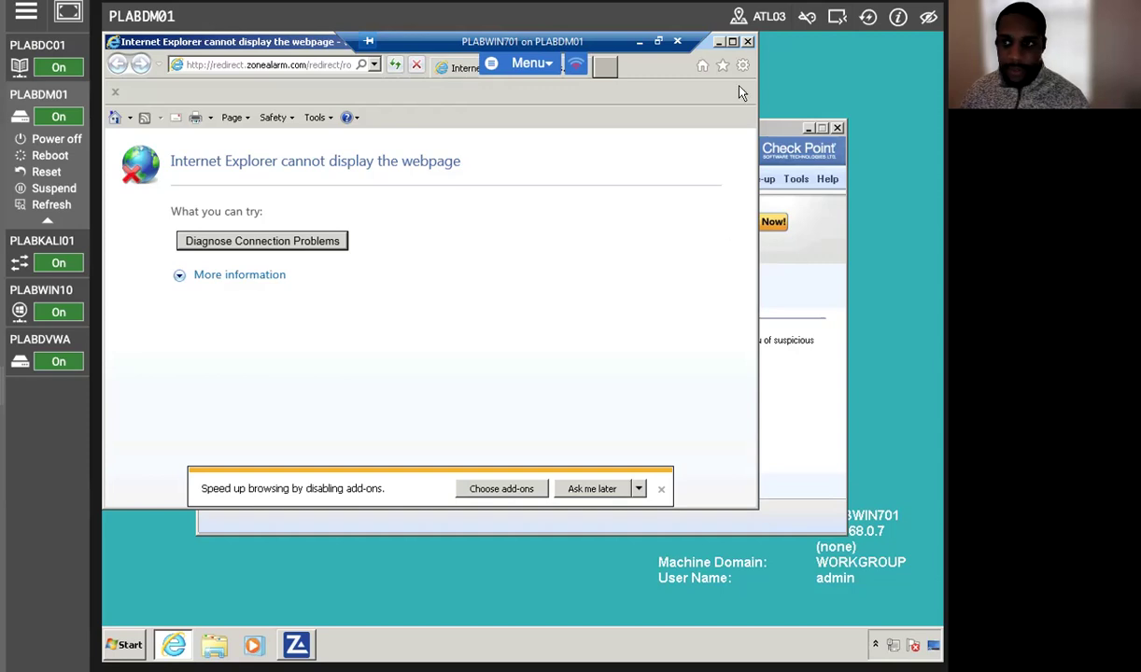
left_click(748, 42)
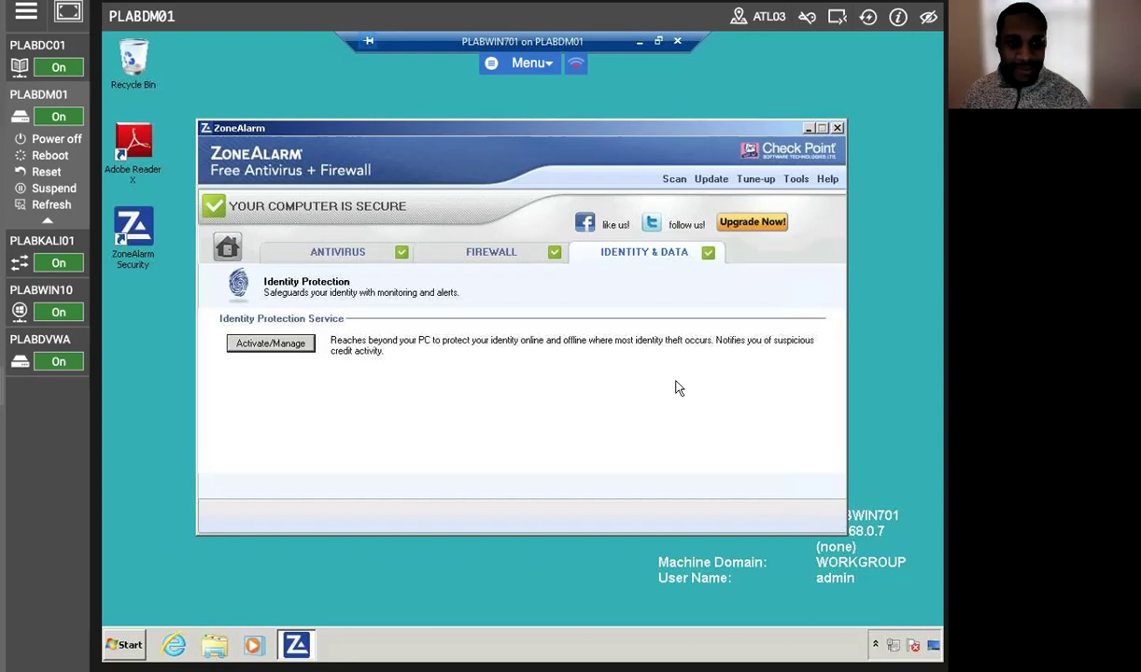
In ZoneAlarm Preferences, enable proxy server 'proxy' on port 8080 and save.
left_click(797, 179)
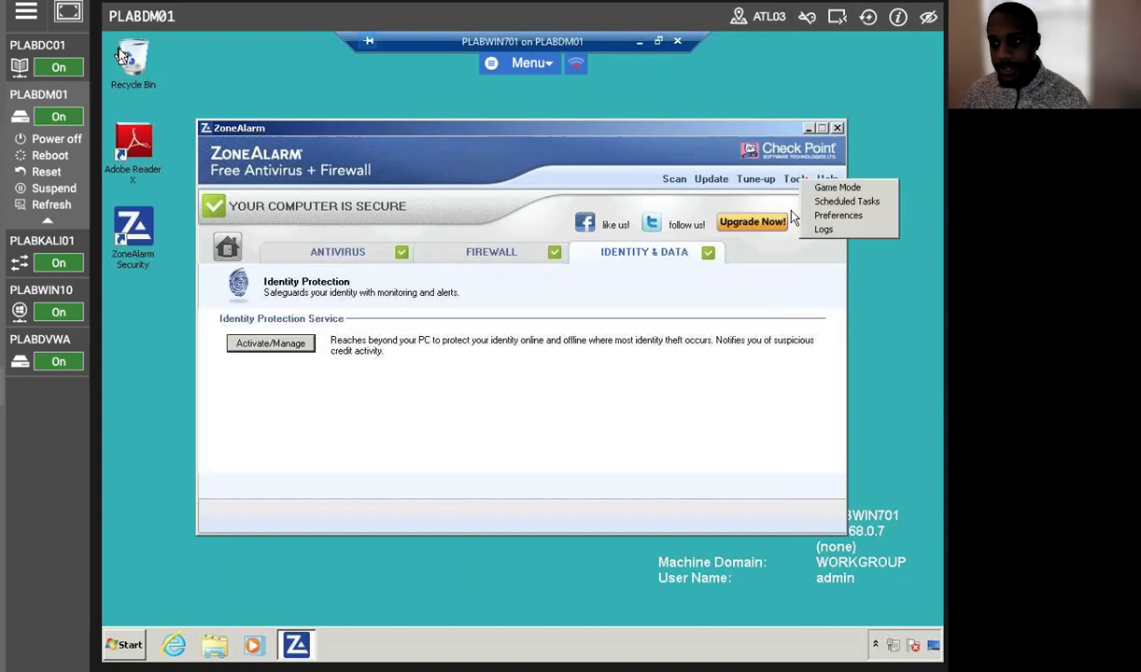
left_click(854, 216)
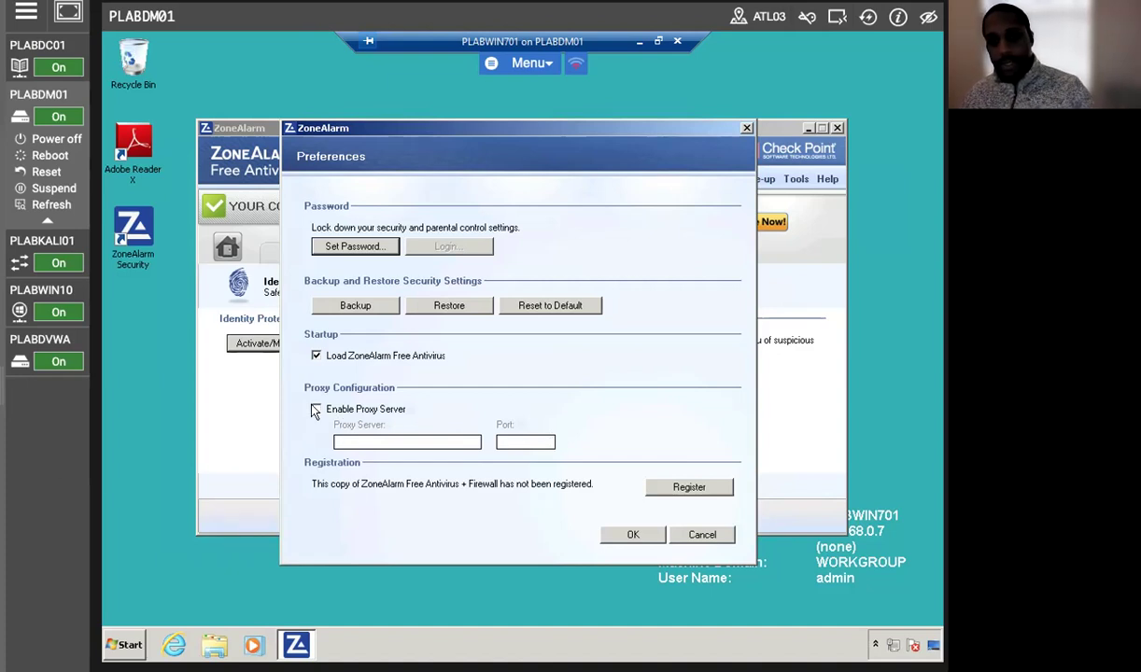
left_click(315, 410)
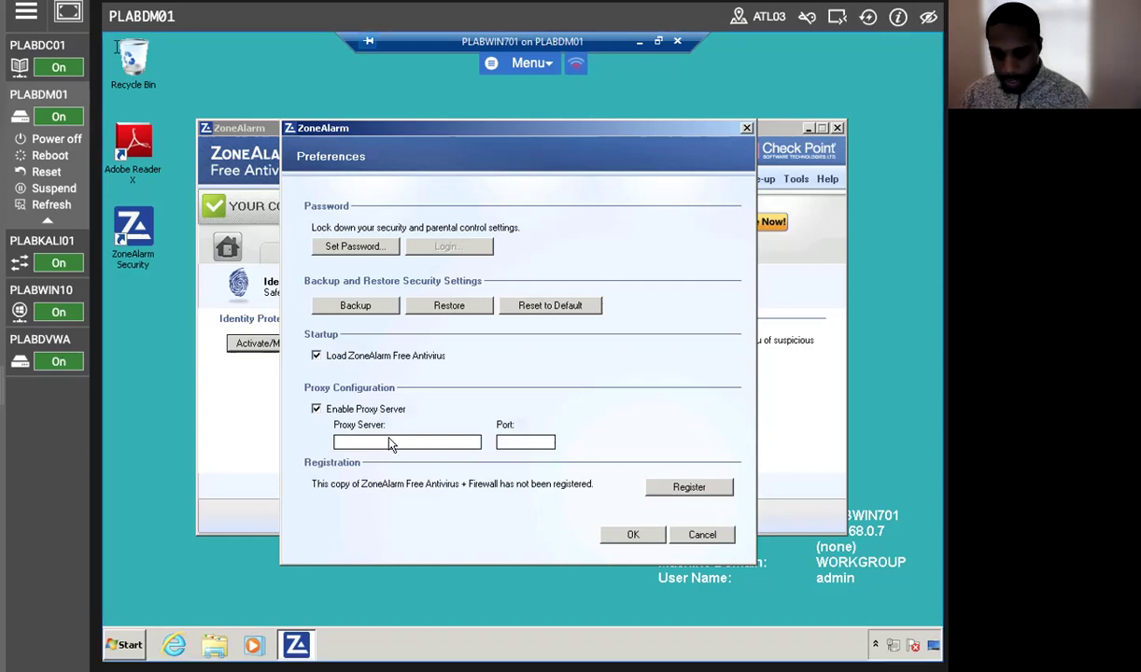
left_click(391, 446)
type("proxy")
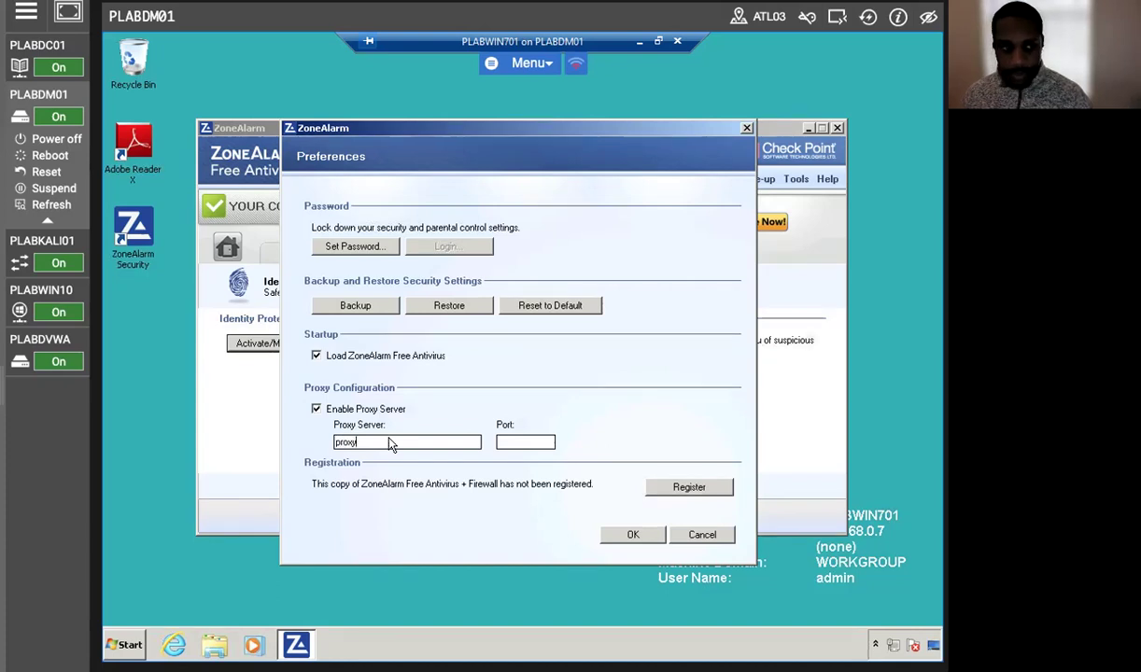
left_click(512, 444)
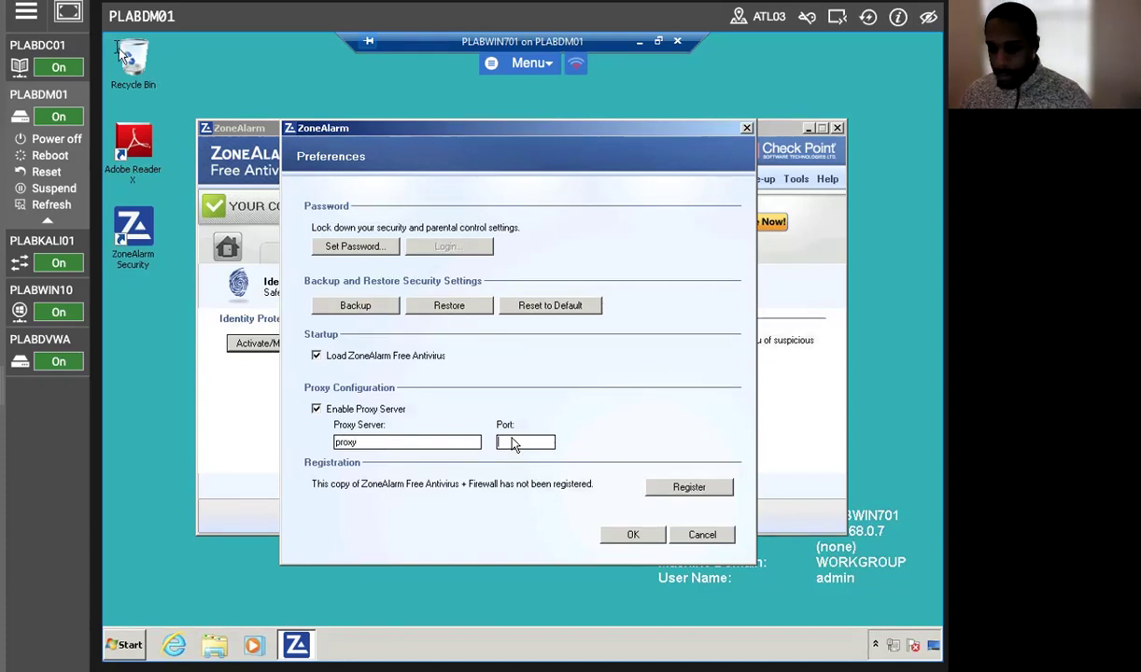
type("8080")
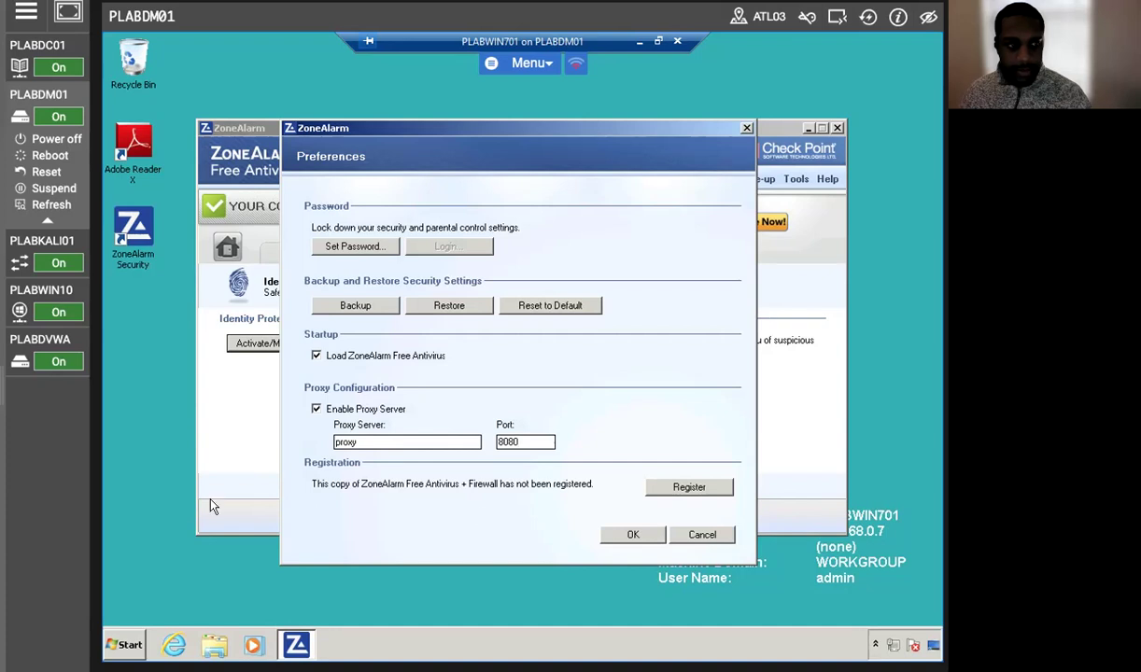
left_click(627, 536)
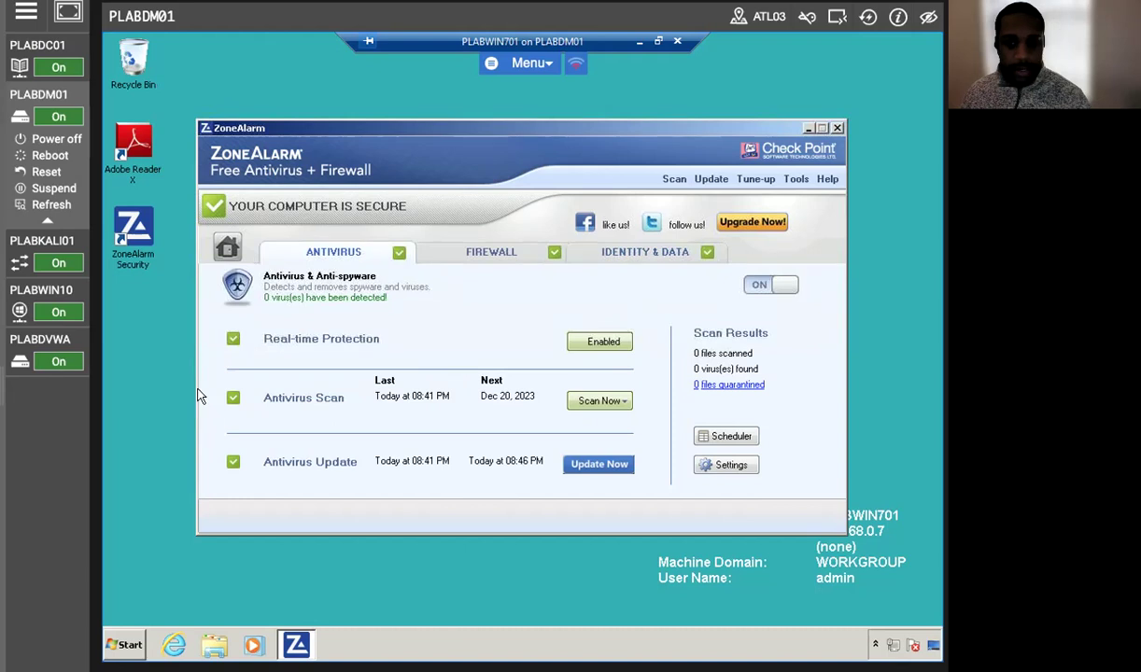
Run a Full Scan from the Scan Now menu and let it complete with 0 infections.
left_click(601, 400)
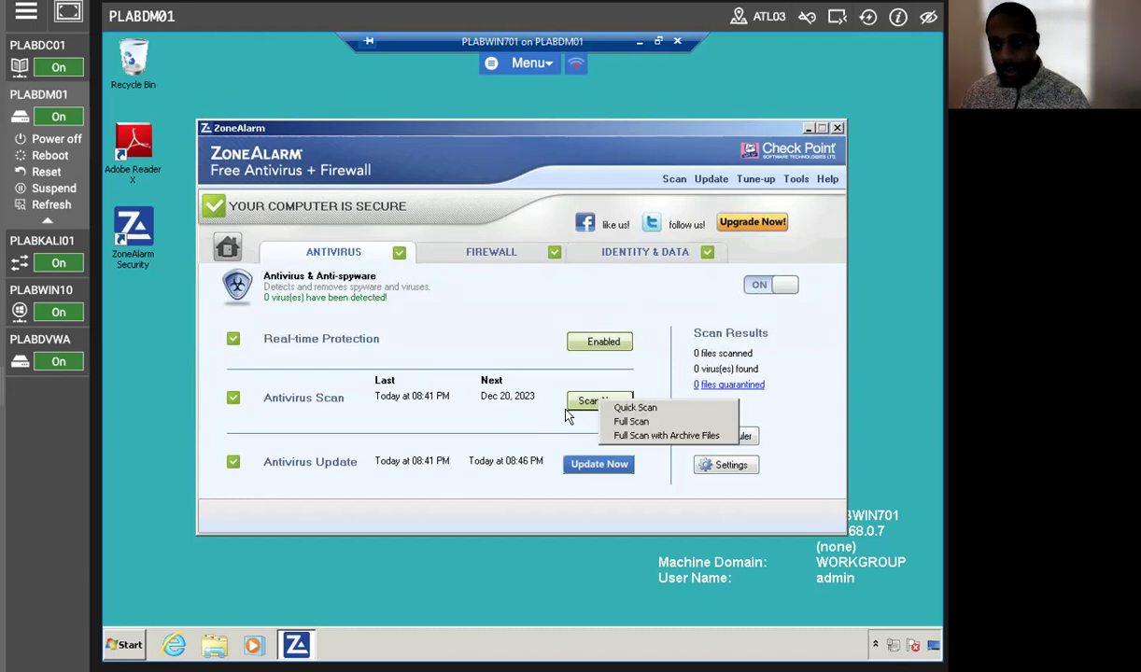
left_click(654, 421)
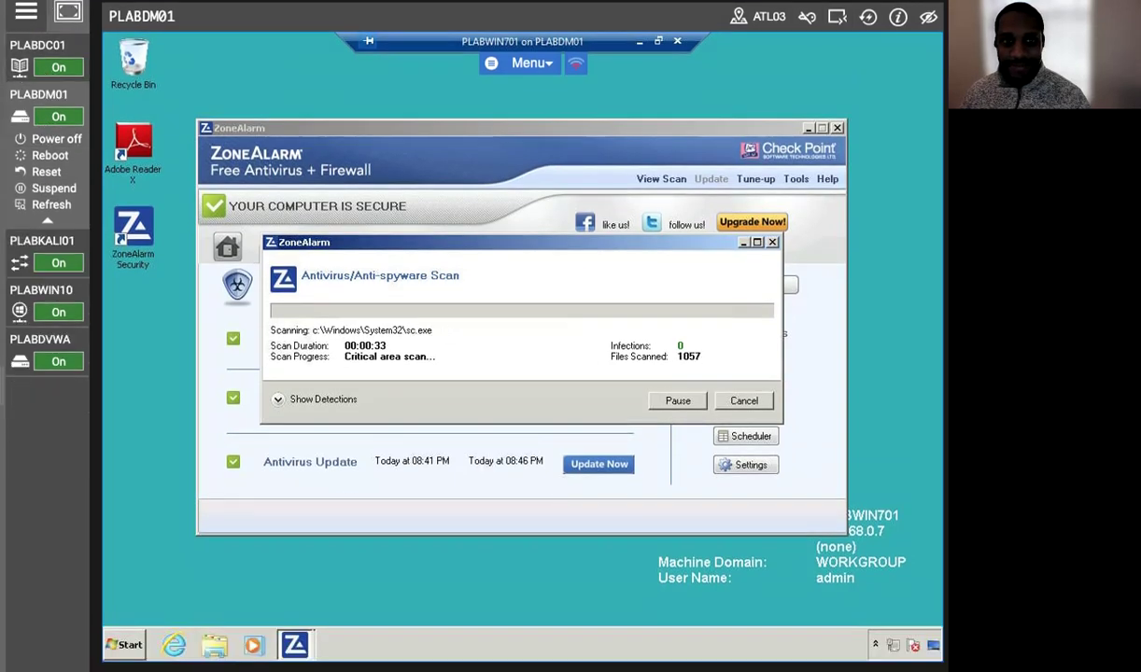
left_click(46, 122)
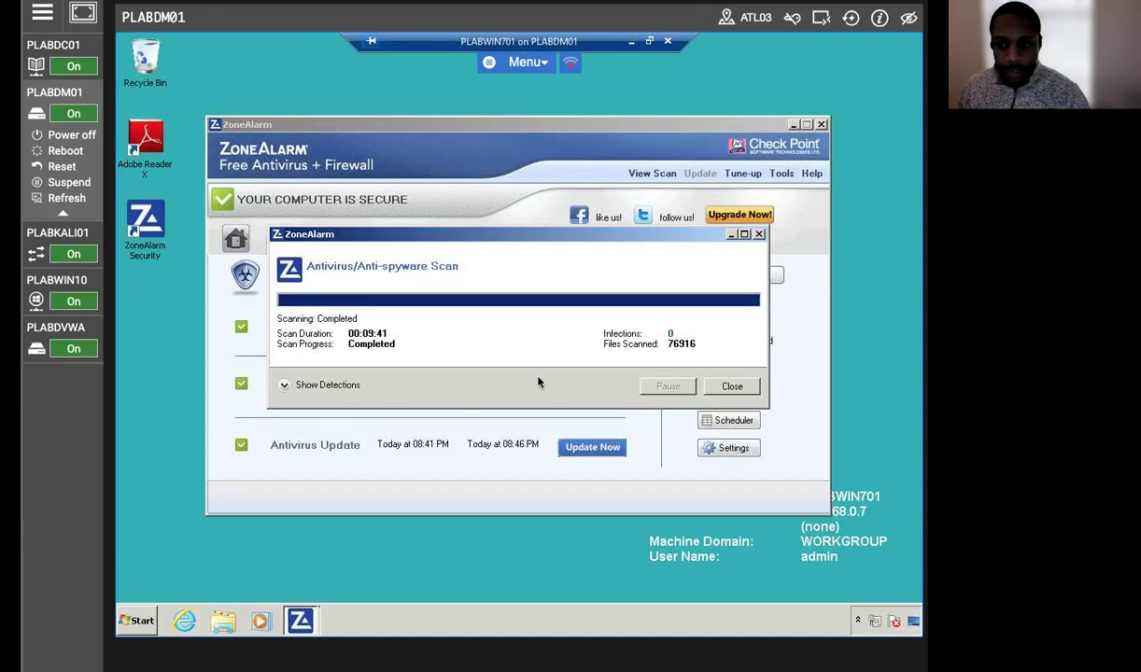
Close the completed scan window so the Antivirus panel records 76916 files scanned.
left_click(730, 385)
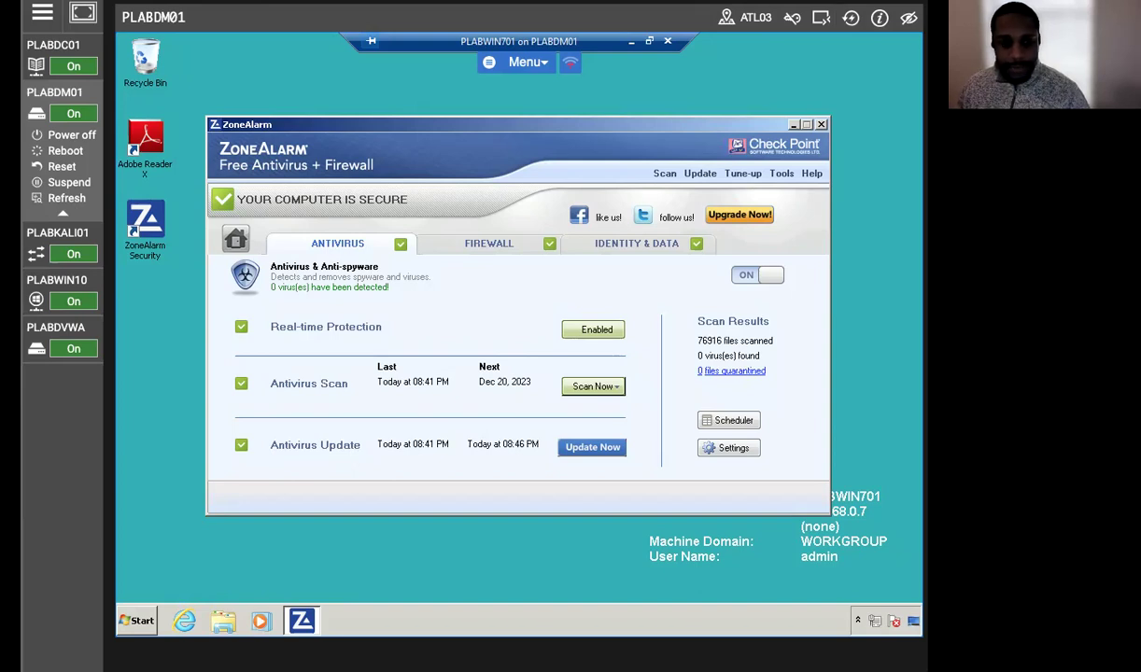
left_click(781, 175)
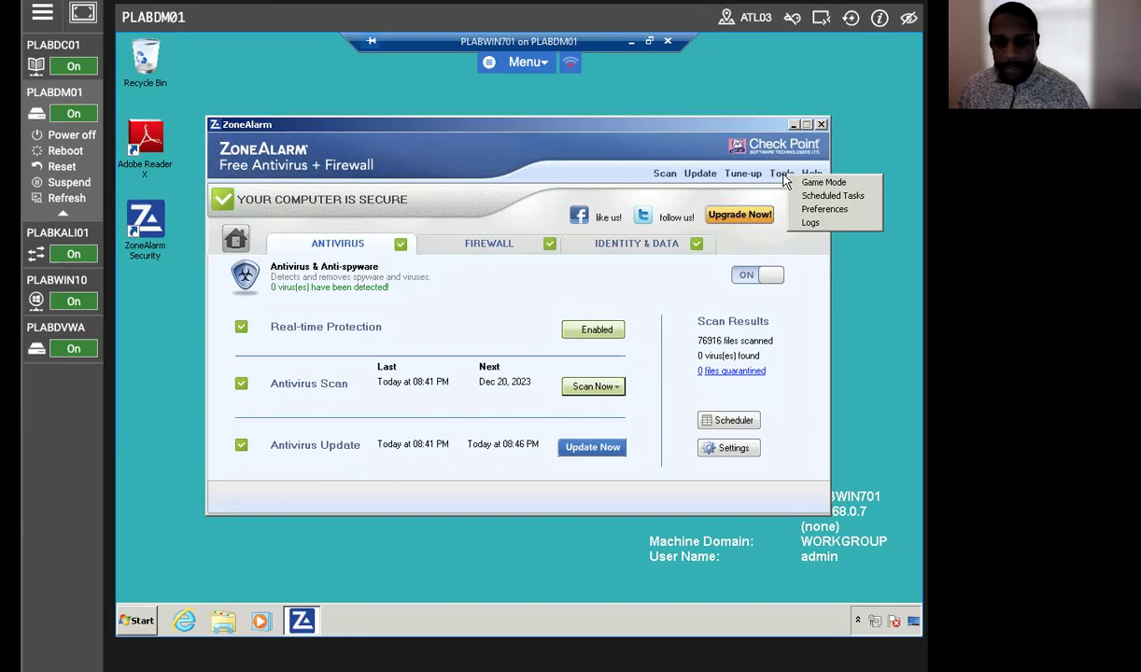
left_click(814, 209)
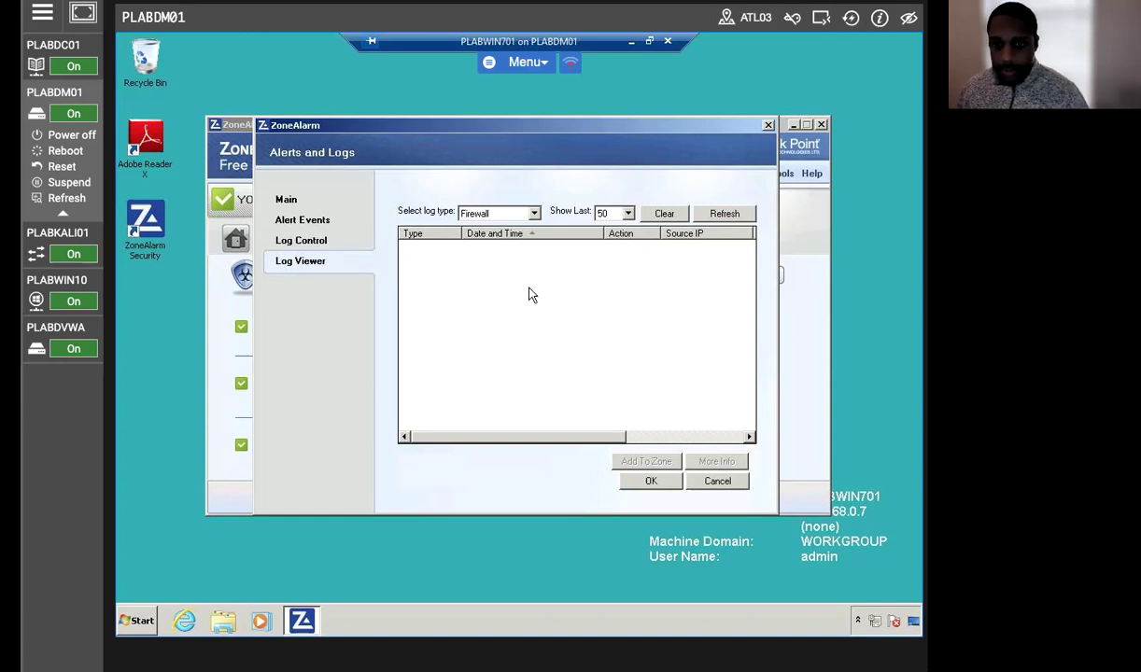
left_click(297, 243)
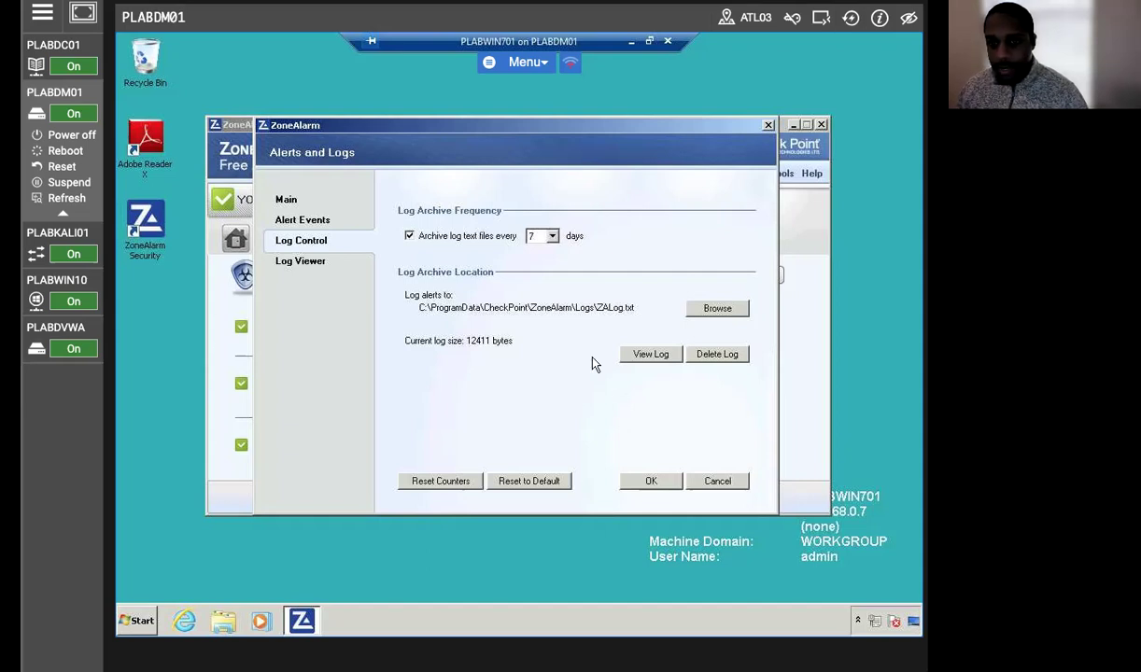
left_click(297, 221)
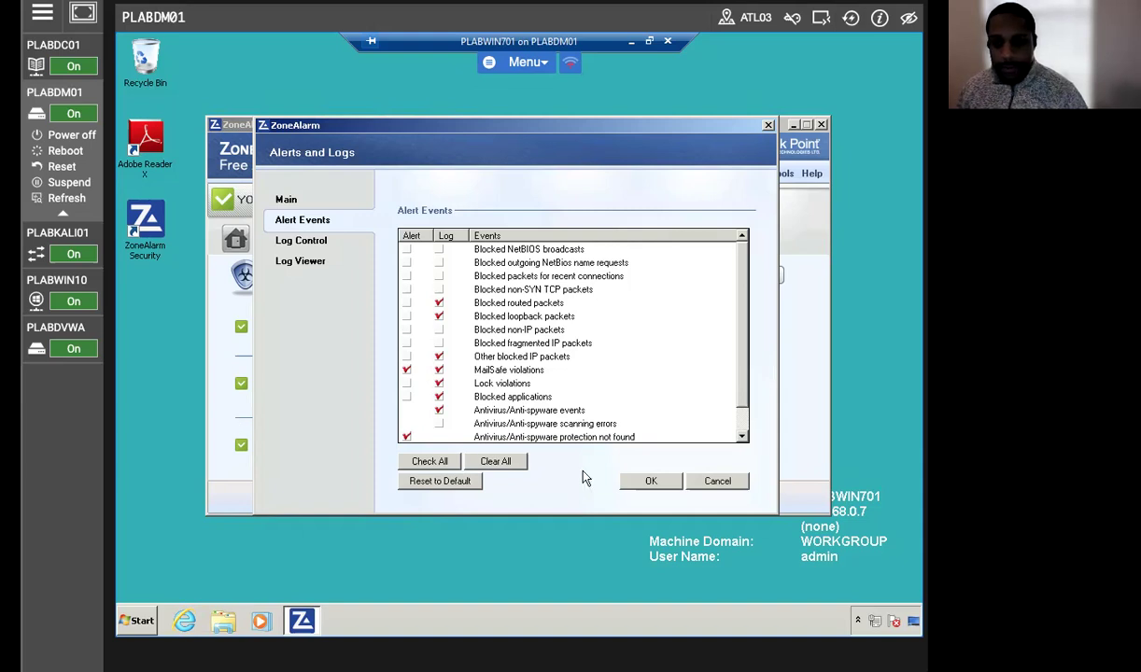
left_click(648, 483)
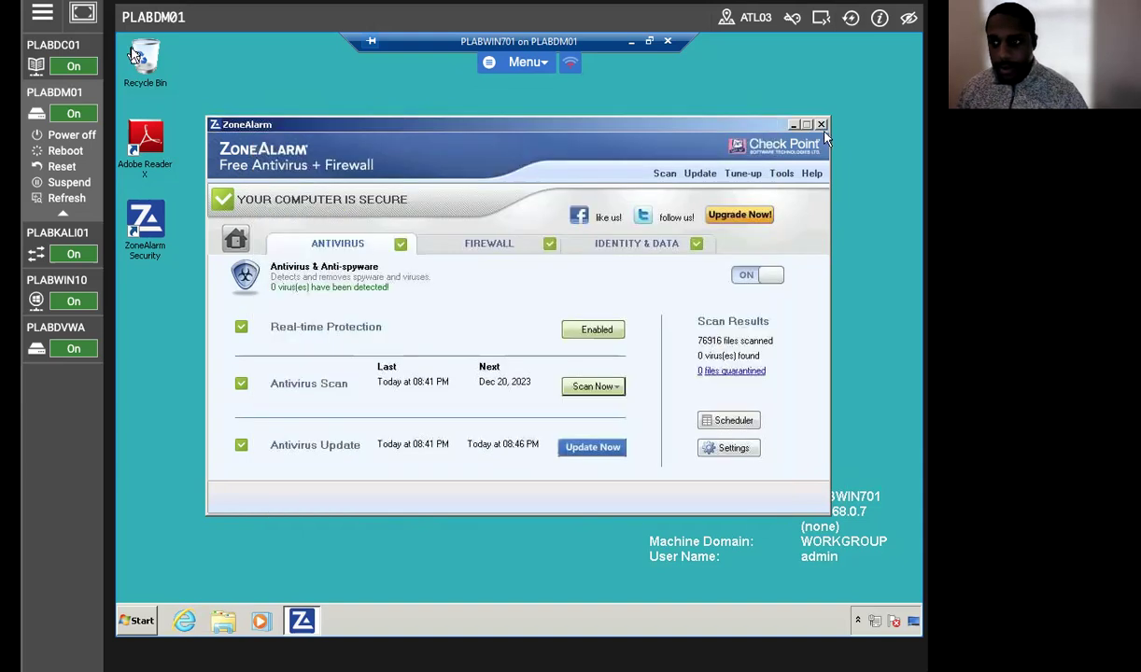
Close ZoneAlarm and shut down Windows 7 from the Start menu.
left_click(821, 124)
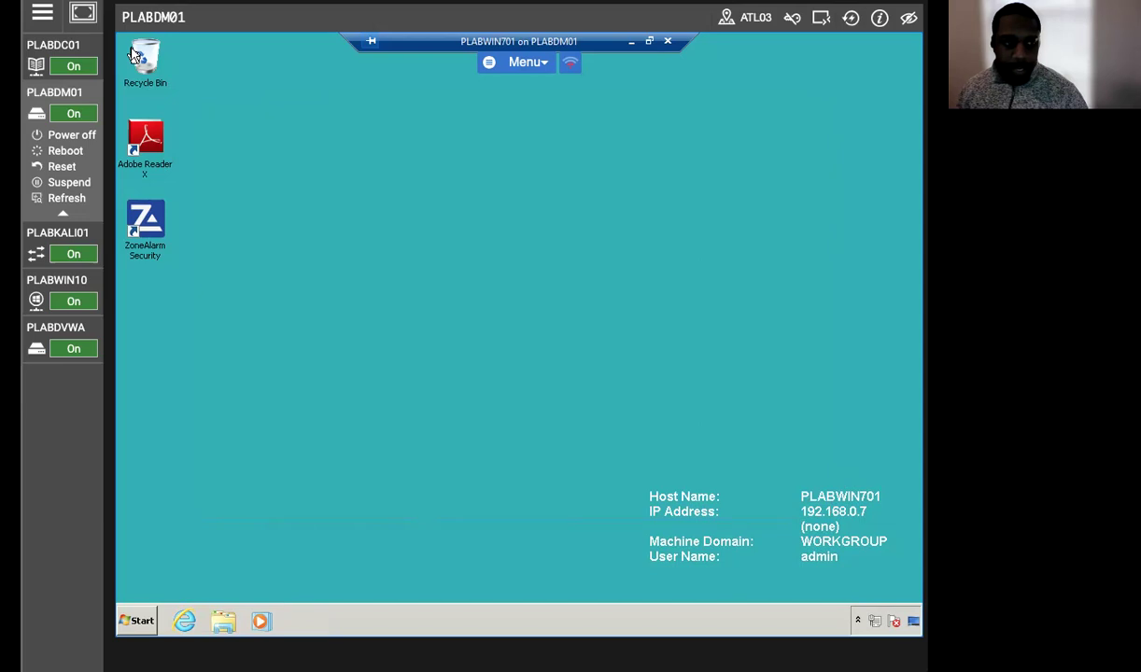
left_click(137, 621)
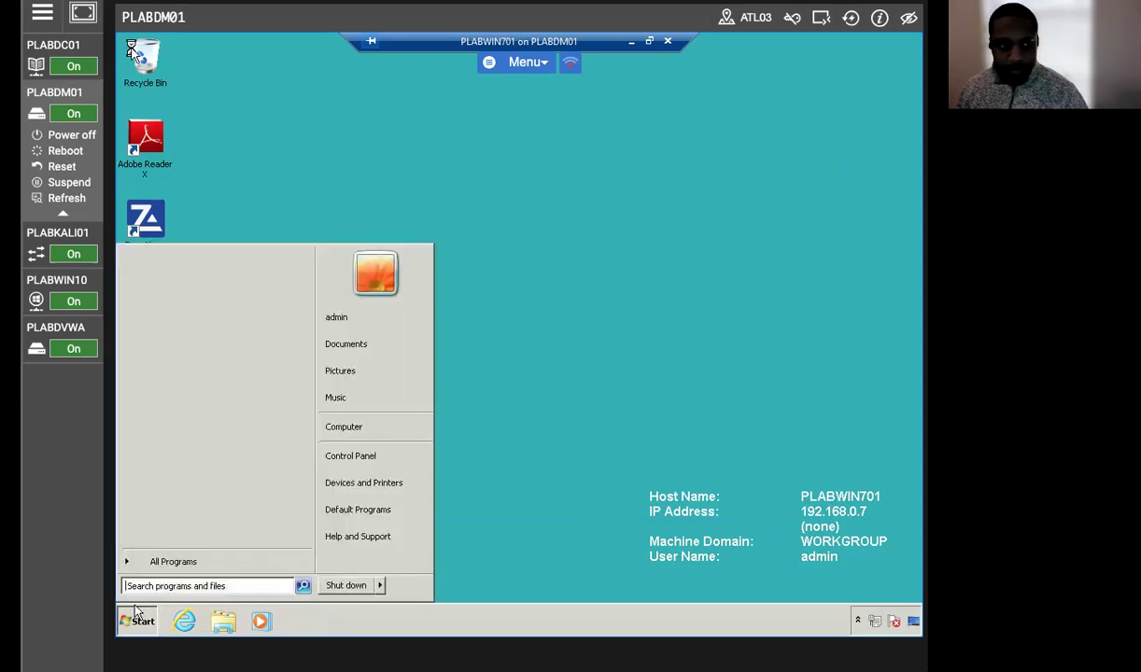
left_click(354, 586)
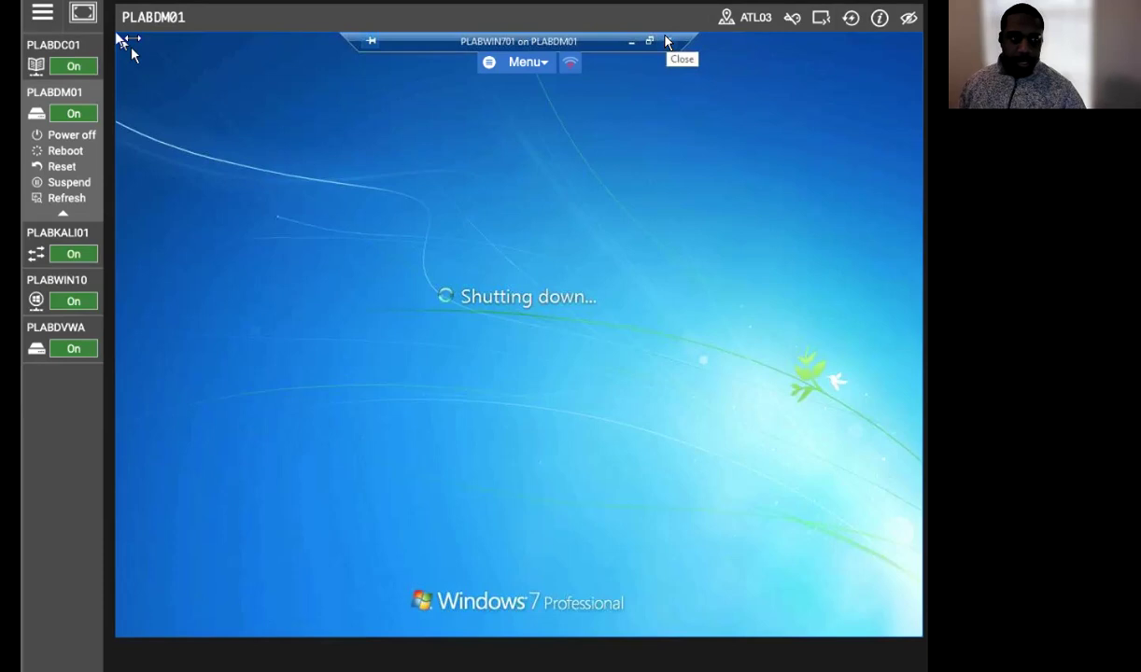
Close the PLABWIN701 connection window, leaving the VM Off in Hyper-V Manager.
left_click(666, 41)
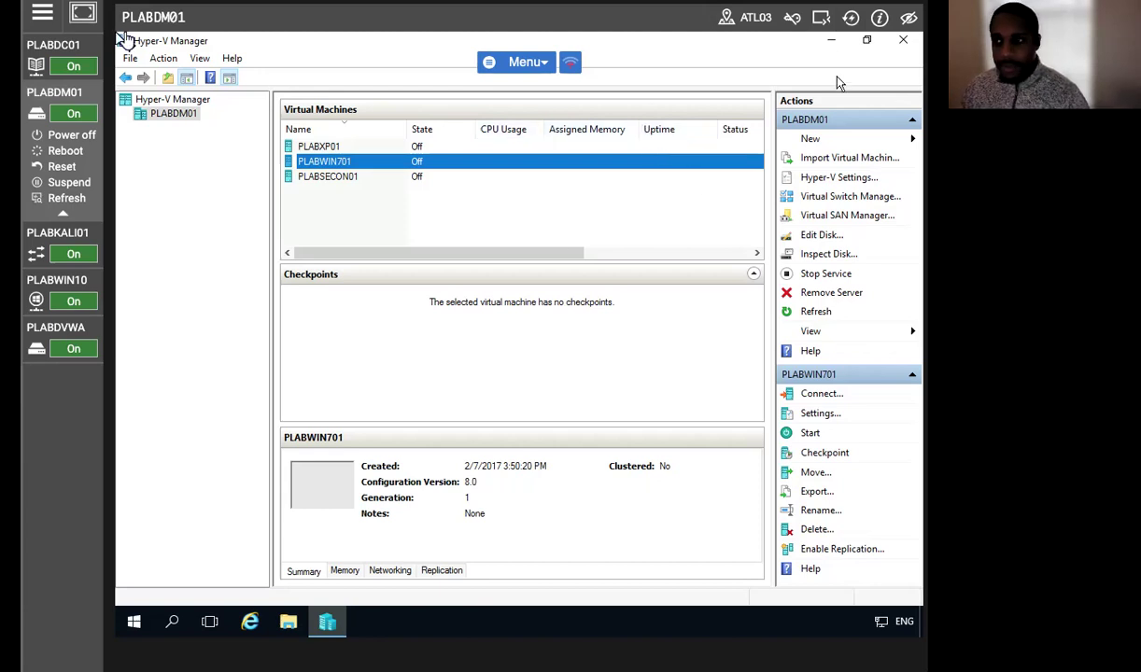
left_click(831, 40)
left_click(250, 621)
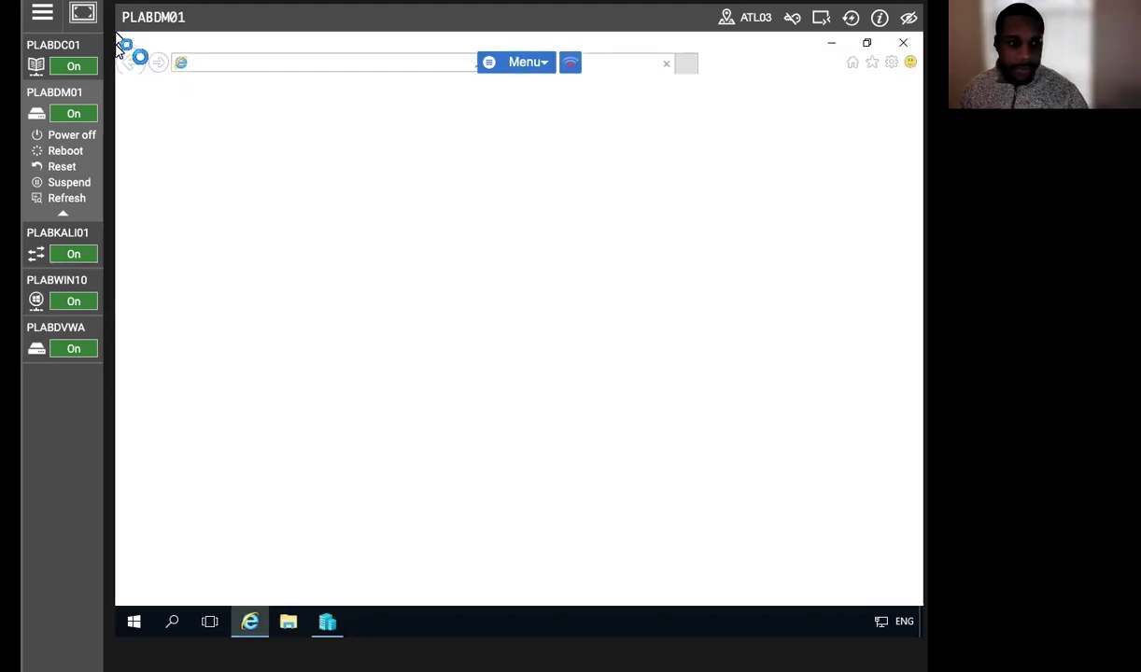
left_click(271, 66)
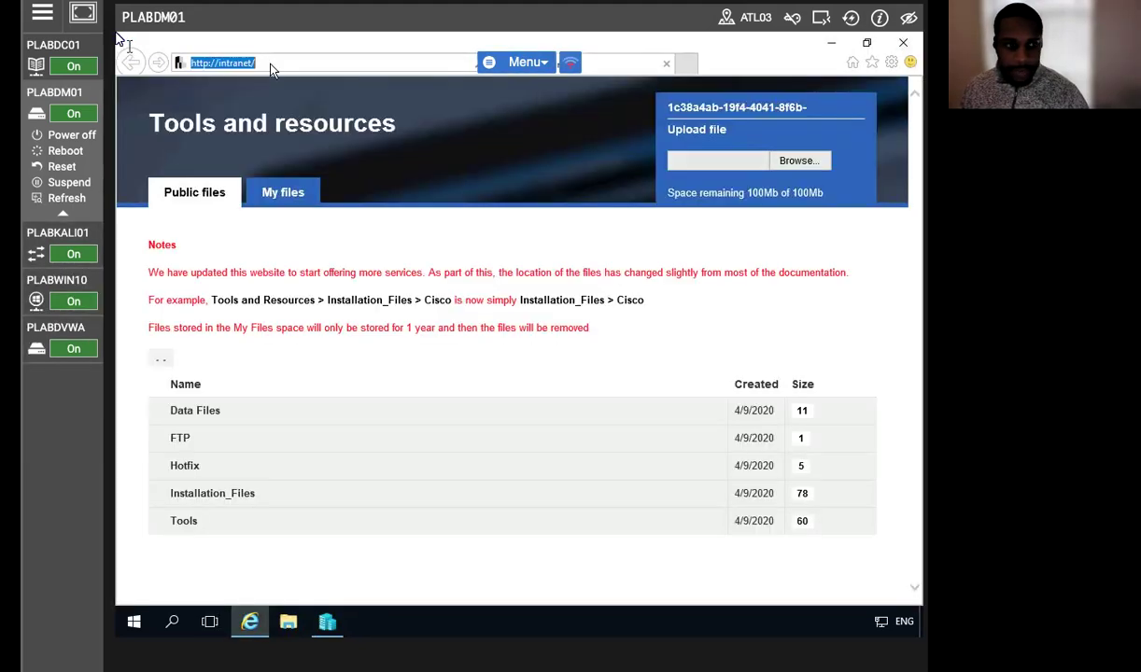
type("https")
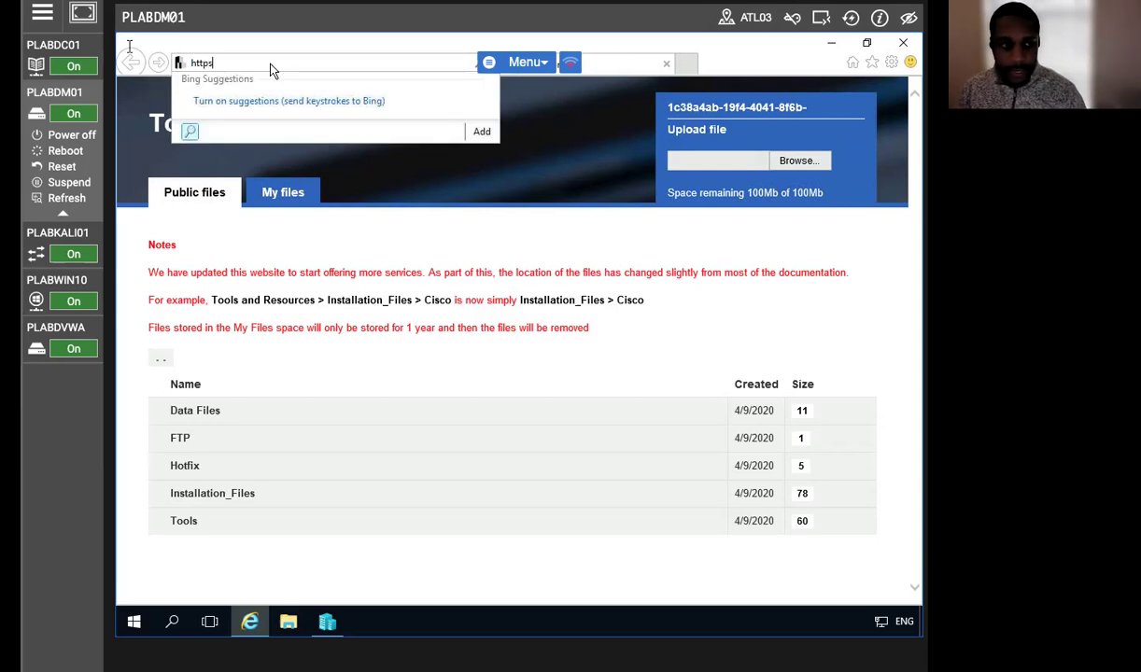
type(":\\\\")
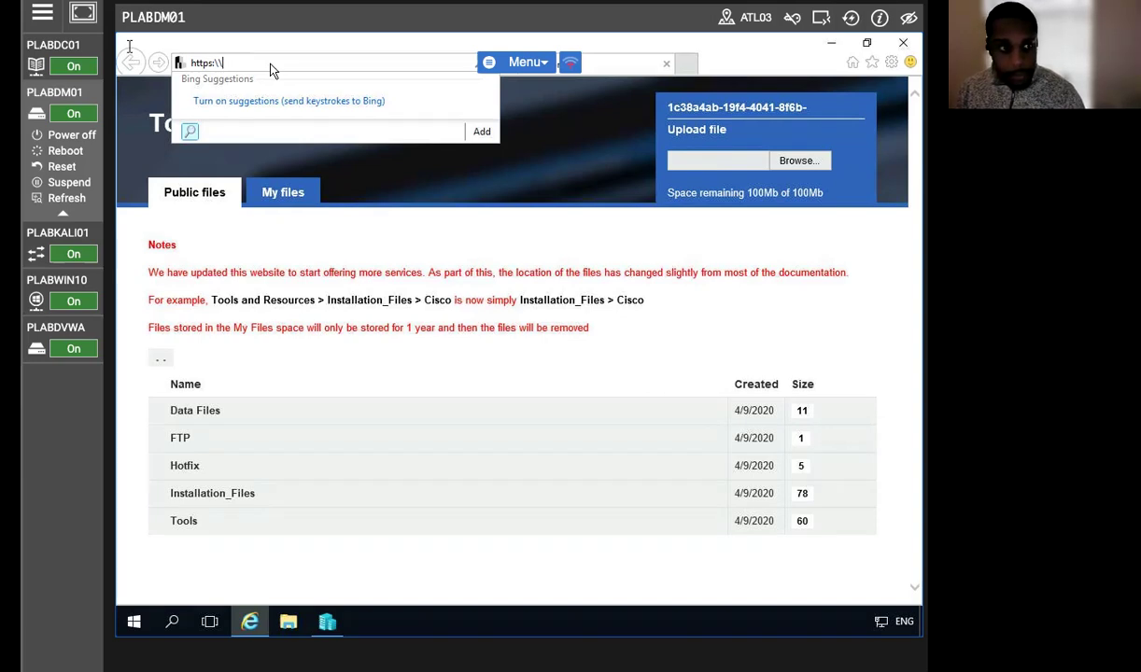
type("www.")
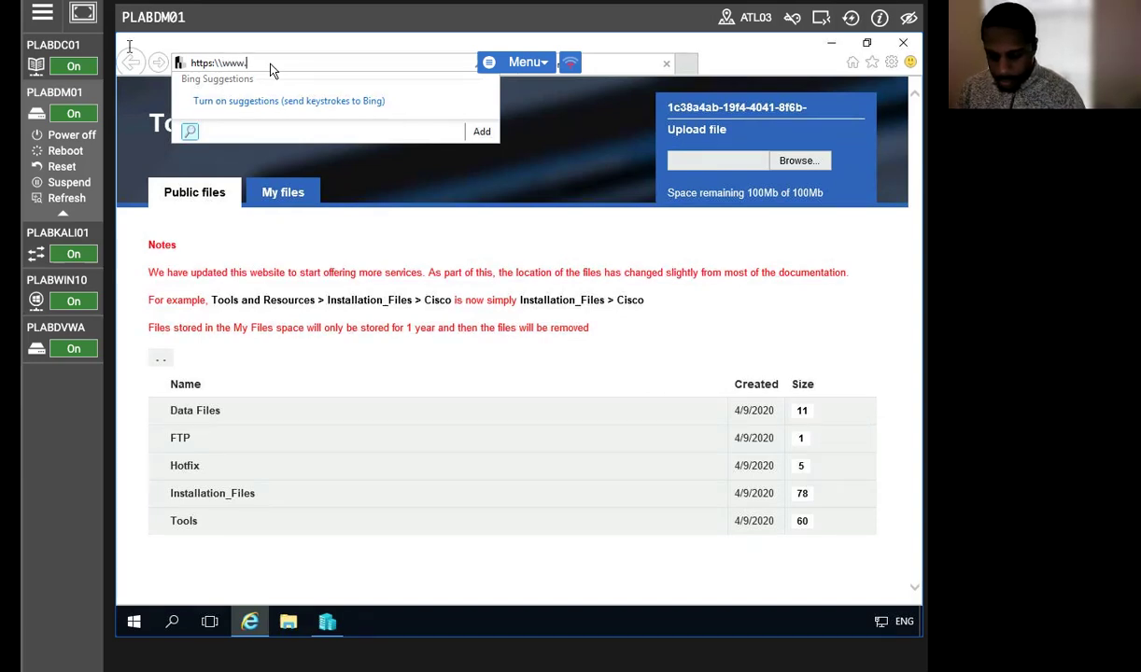
type("proxfree.com")
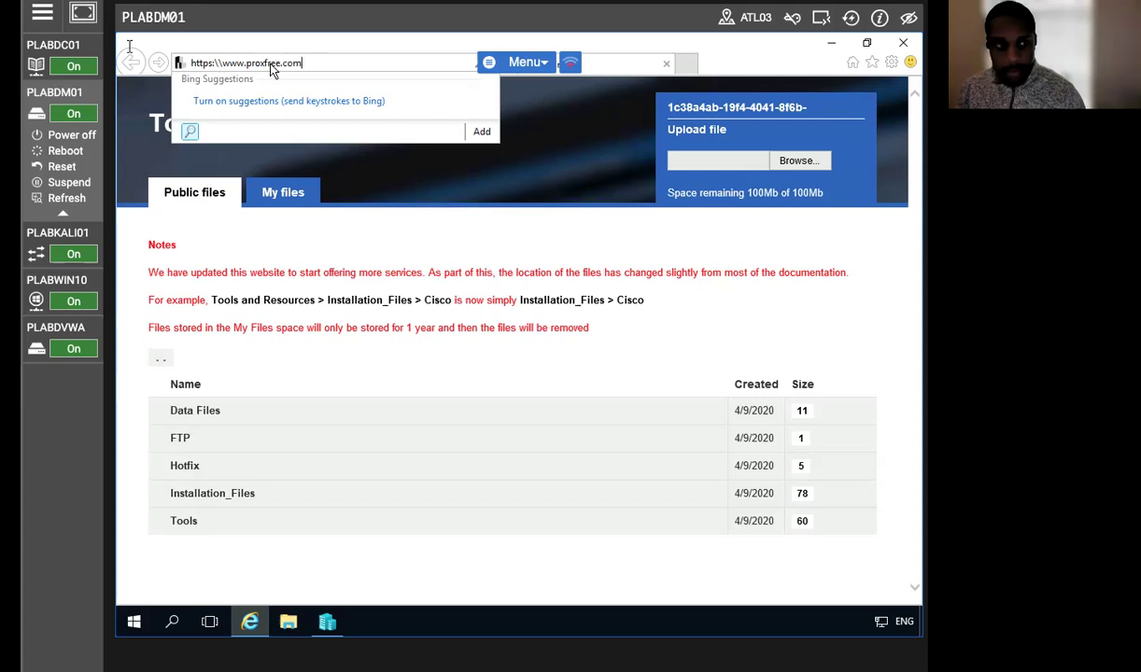
key("Return")
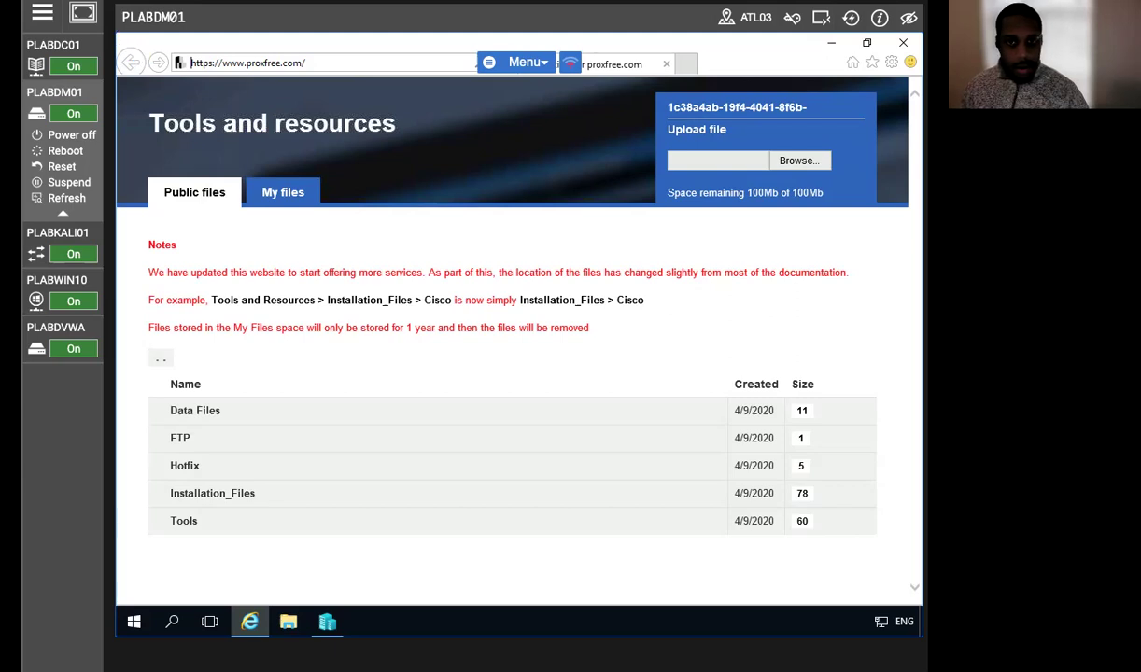
left_click(324, 67)
Replace the address with the hongkiat blog URL 'how-to-acess-blockd-web-sites' and load it.
key("ctrl+a")
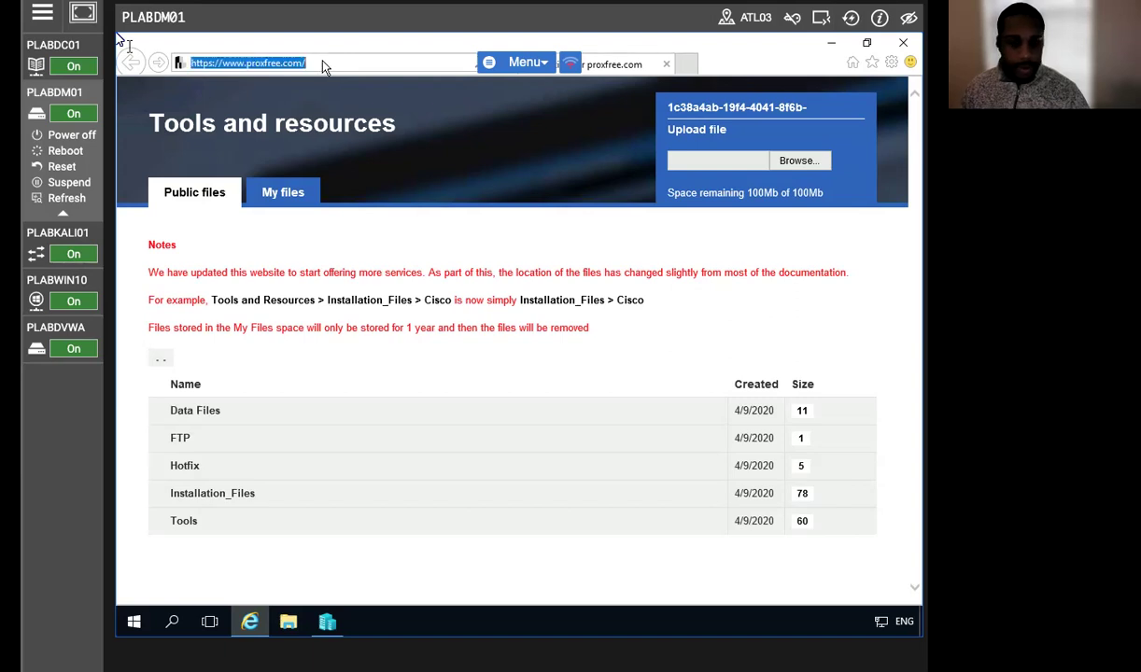
type("h")
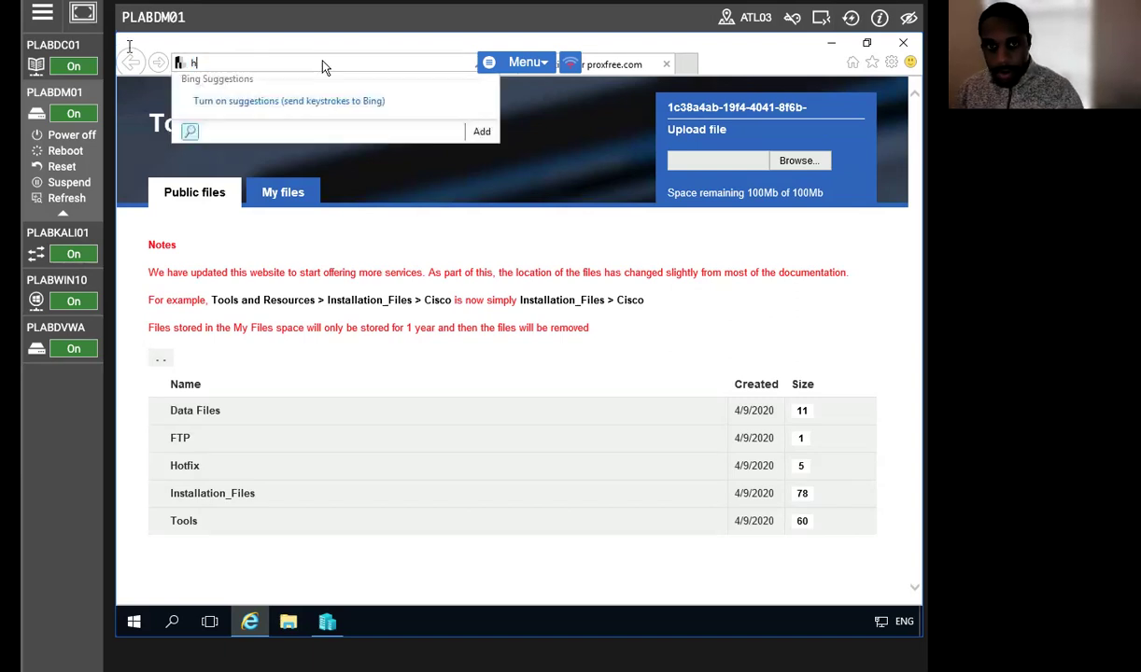
type("ttp")
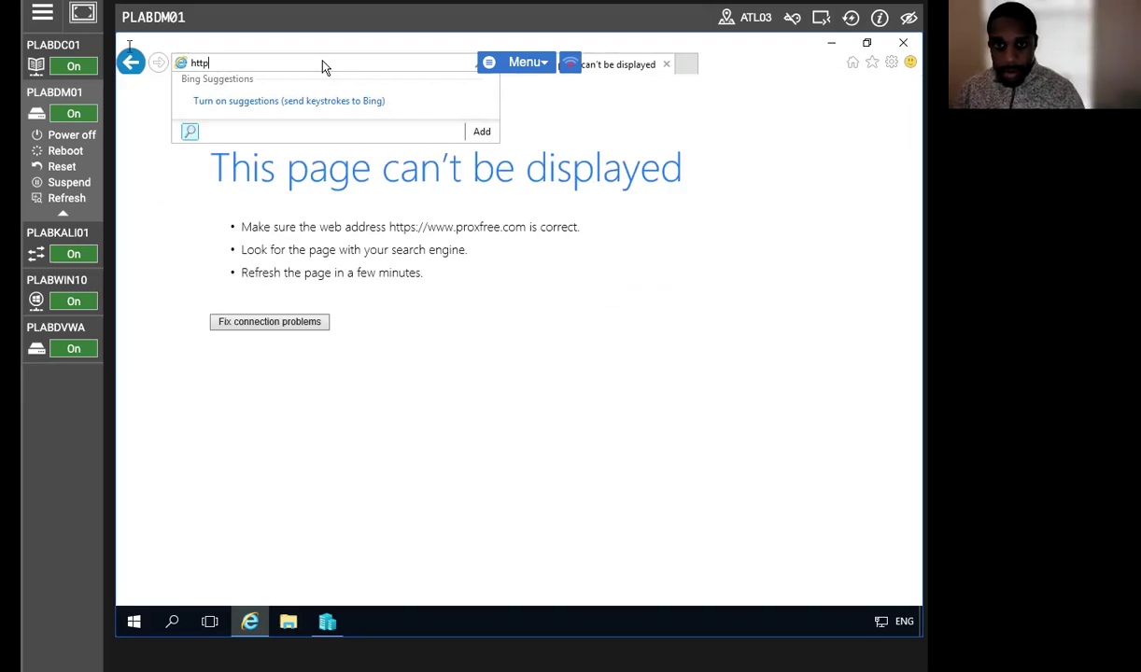
type(":\\\\")
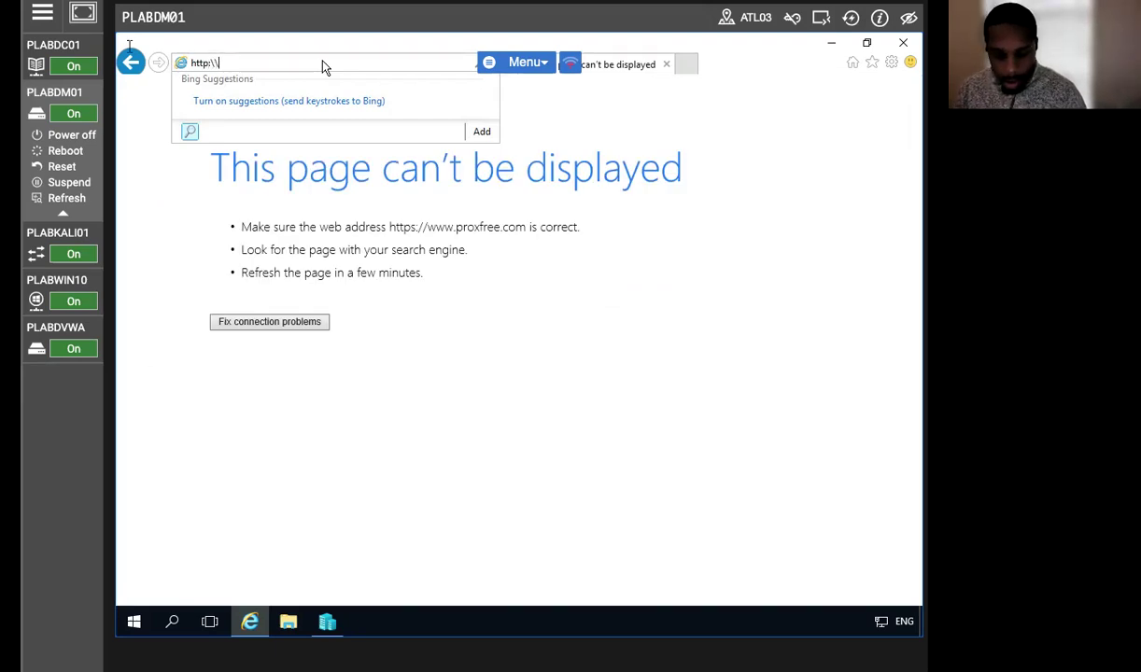
type("www")
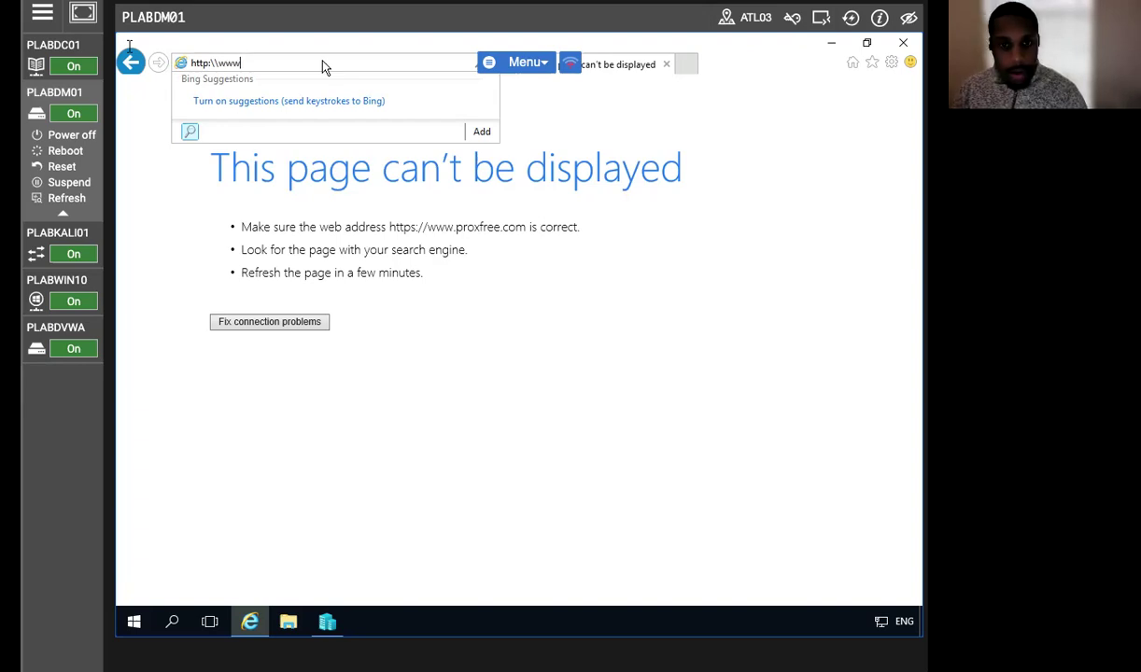
type(".")
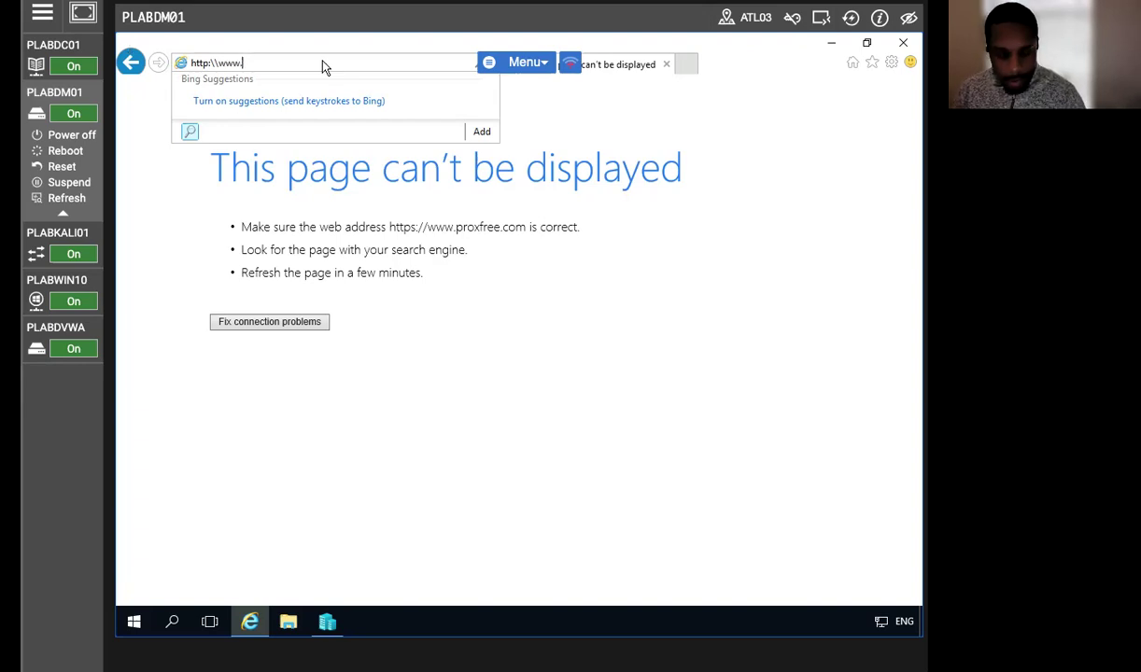
type("hong")
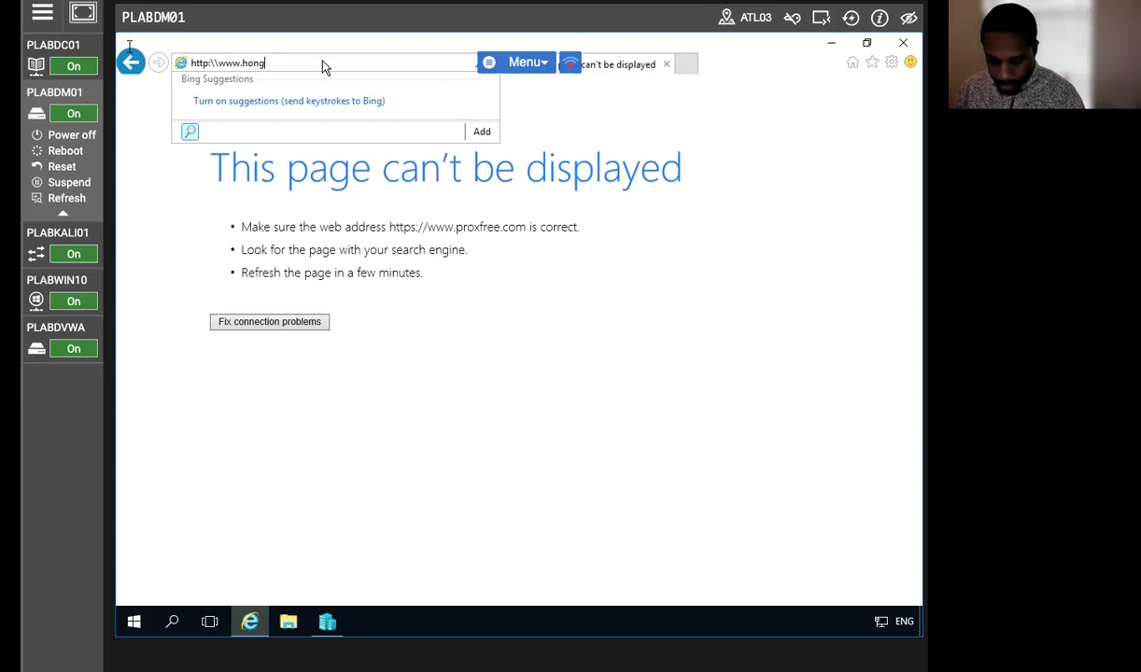
type("kiat.com/b")
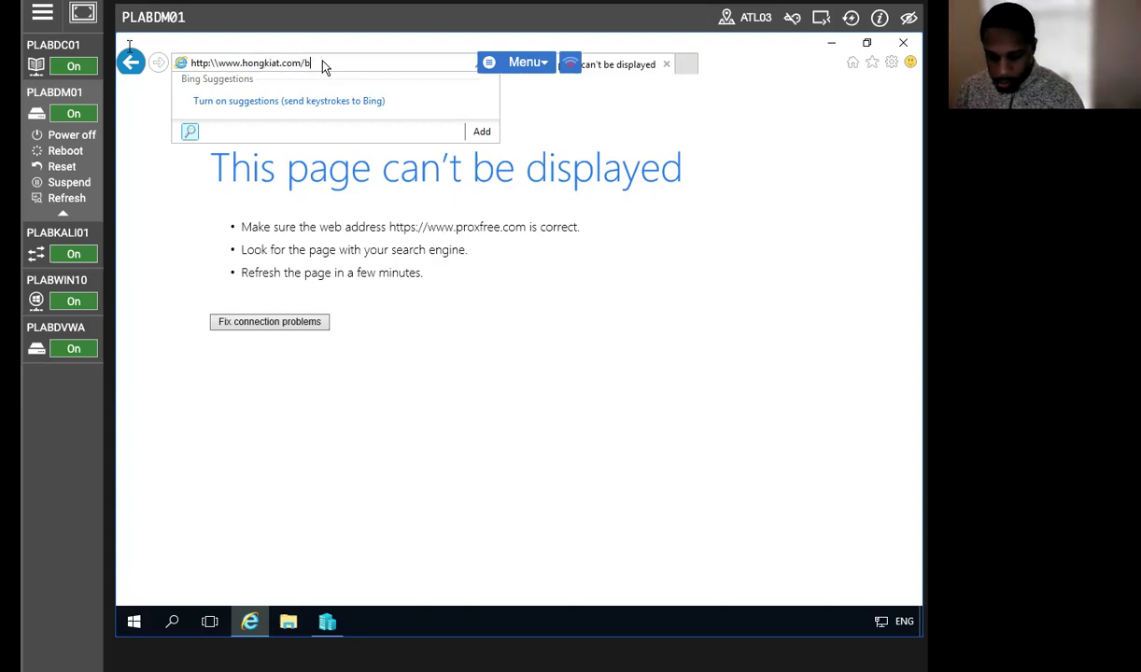
type("log\\how-to")
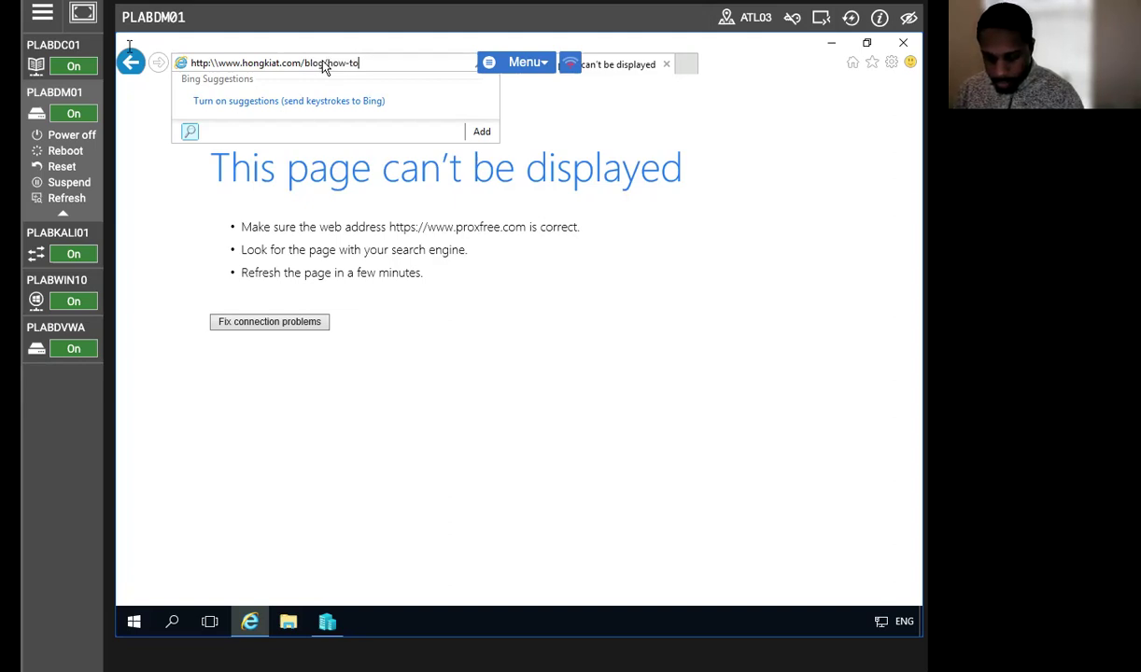
type("-acess")
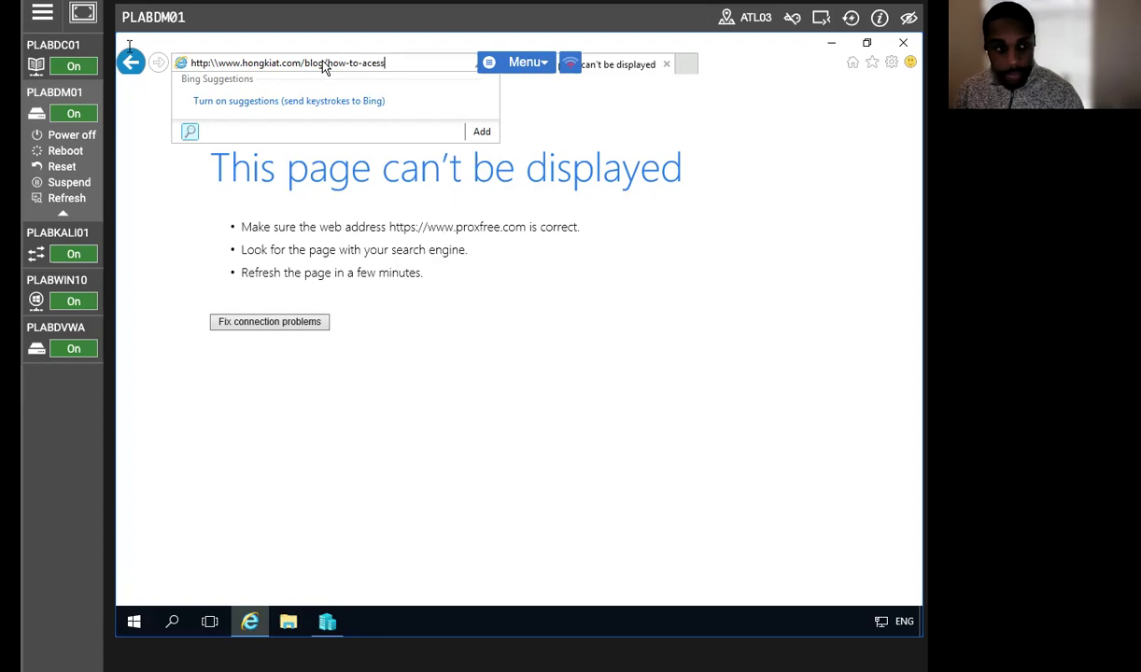
type("-")
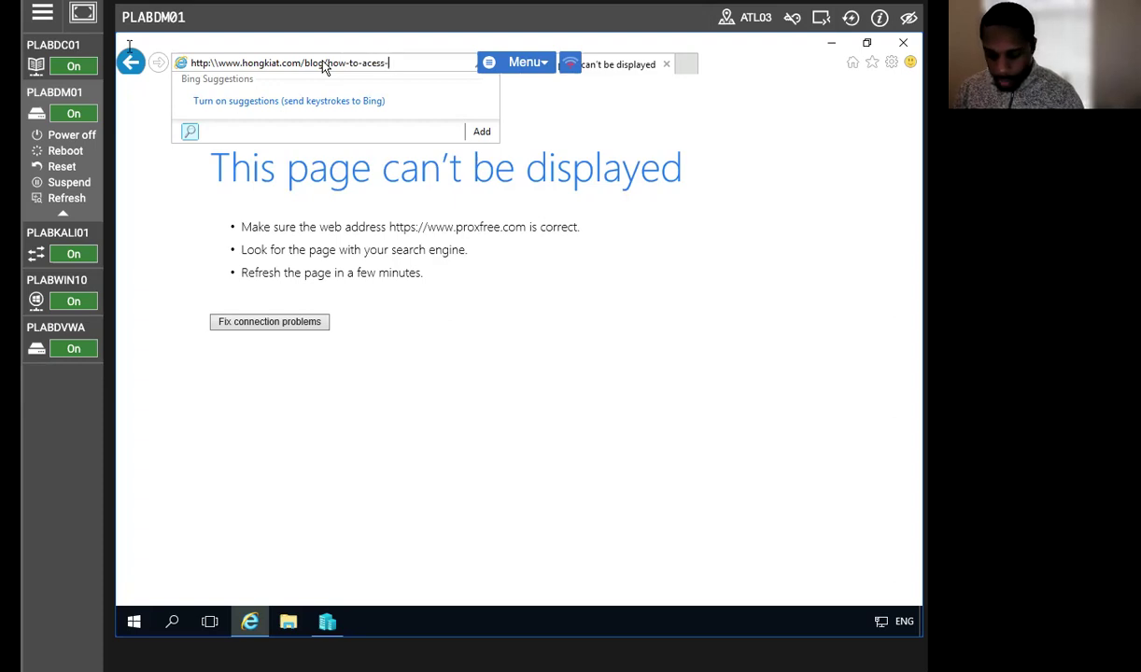
type("blockd-")
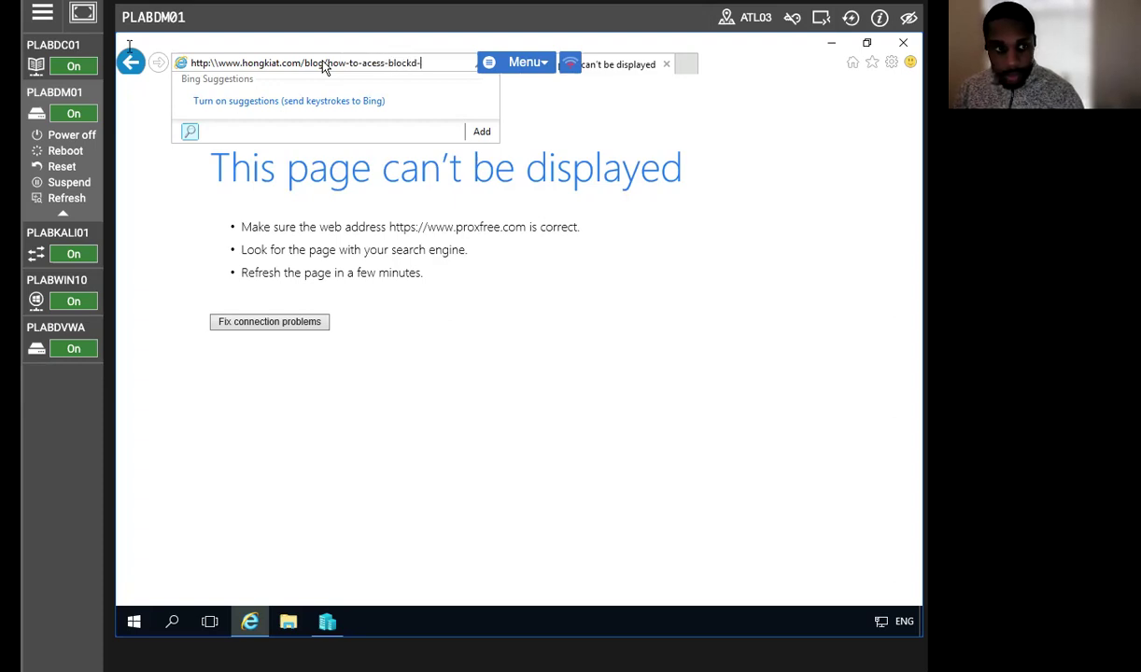
type("web")
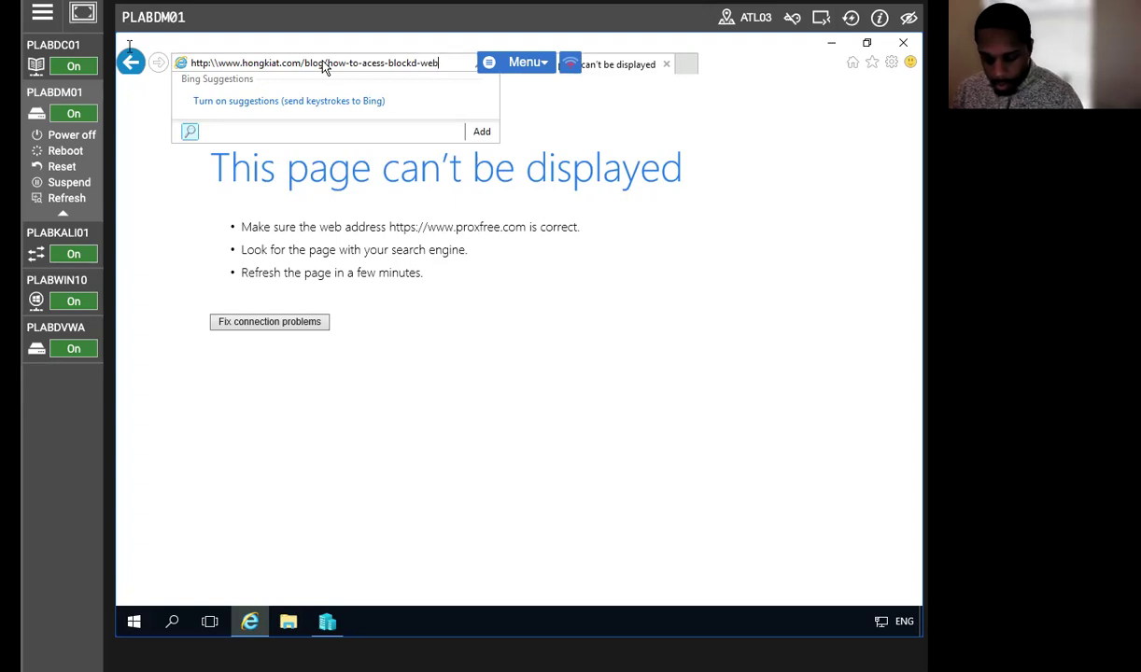
type("-sites")
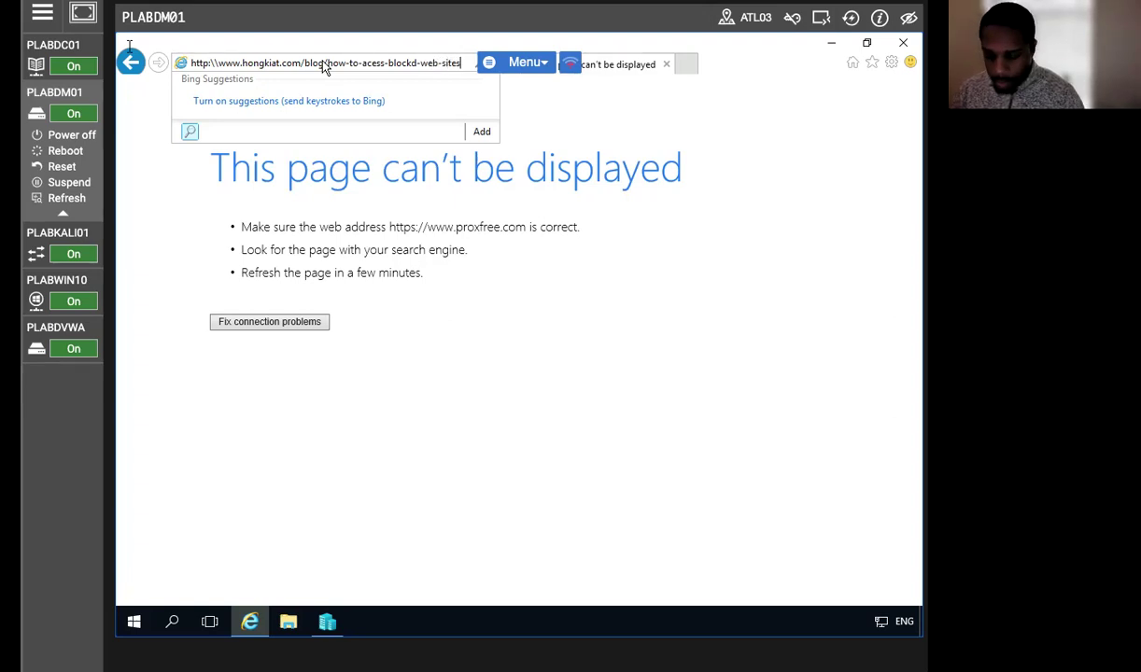
key("Return")
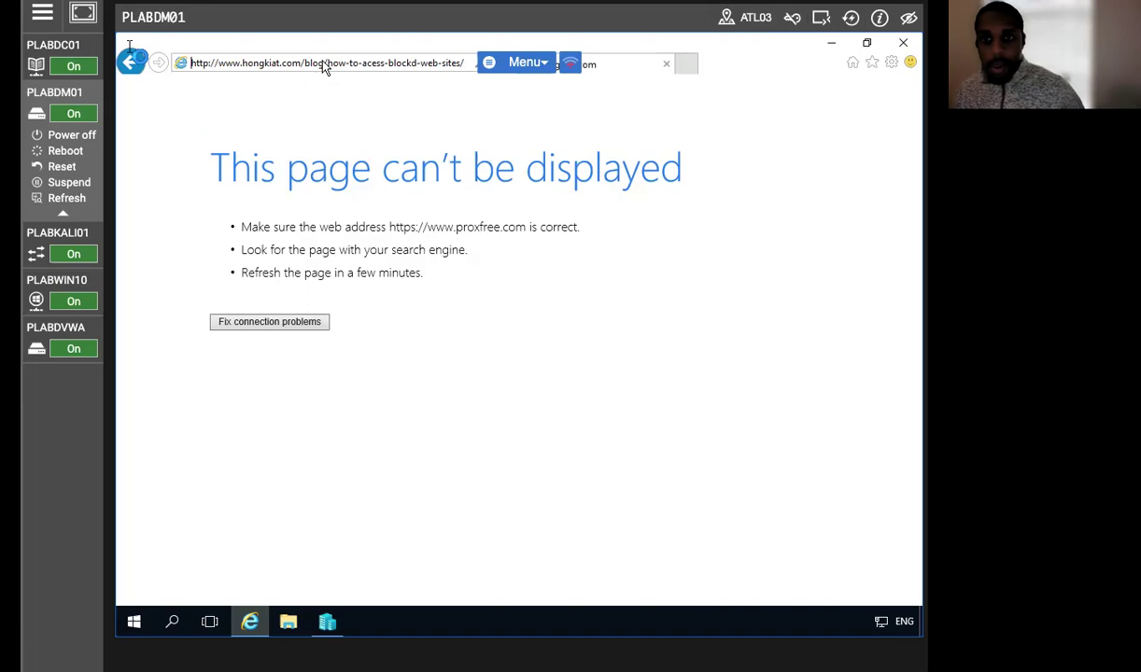
Correct the address to how-to-access-blocked-web-sites and copy the fixed URL.
left_click(399, 68)
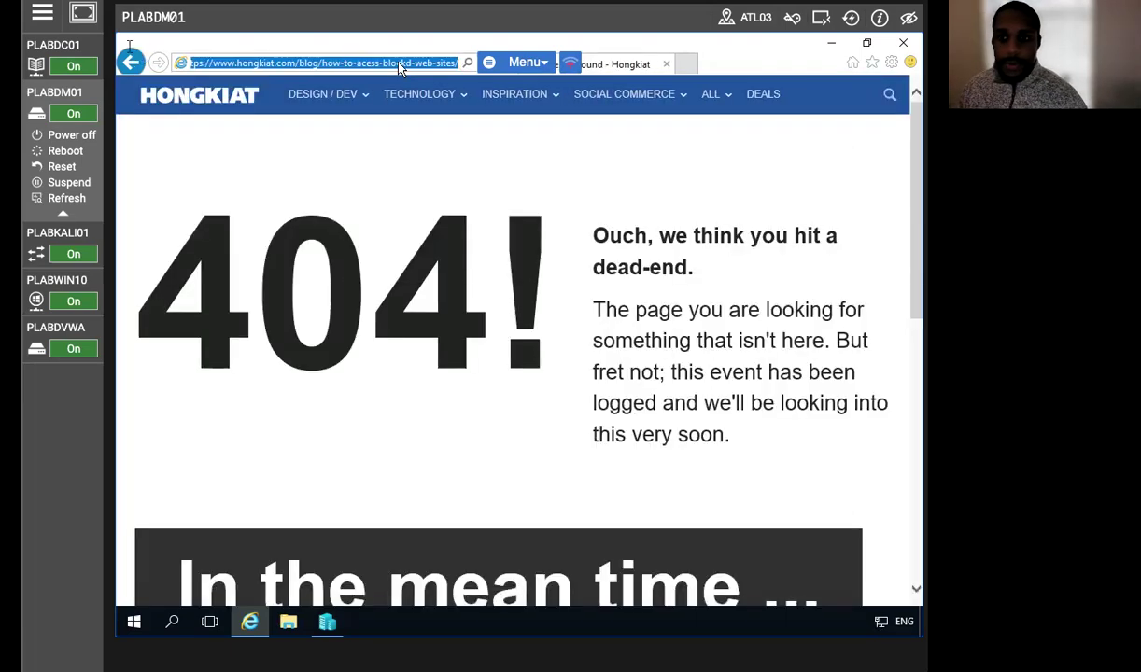
left_click(400, 64)
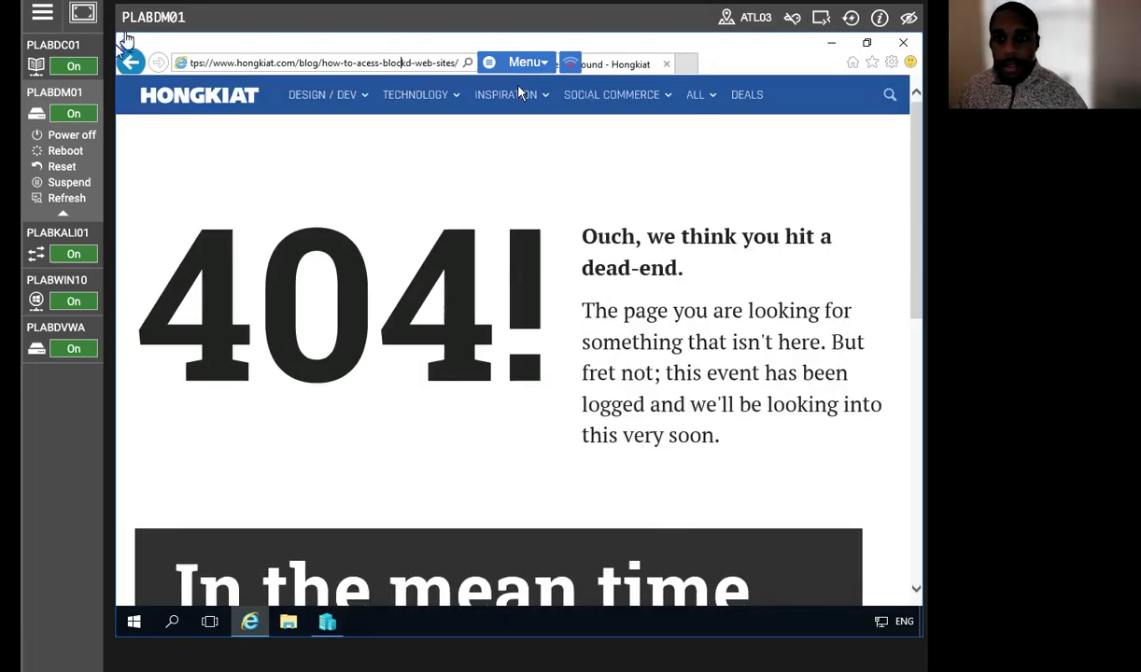
mouse_move(519, 91)
type("e")
key("Left")
key("Left")
key("Left")
key("Left")
key("Left")
key("Left")
key("Left")
key("Left")
key("Left")
key("Left")
key("Left")
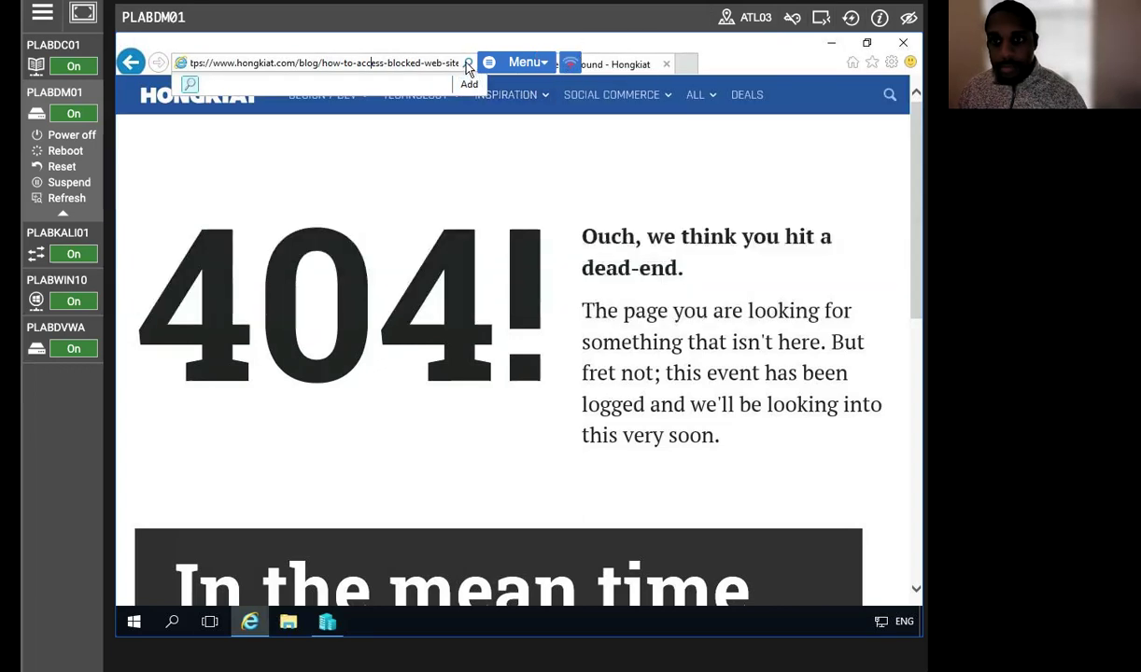
left_click(444, 58)
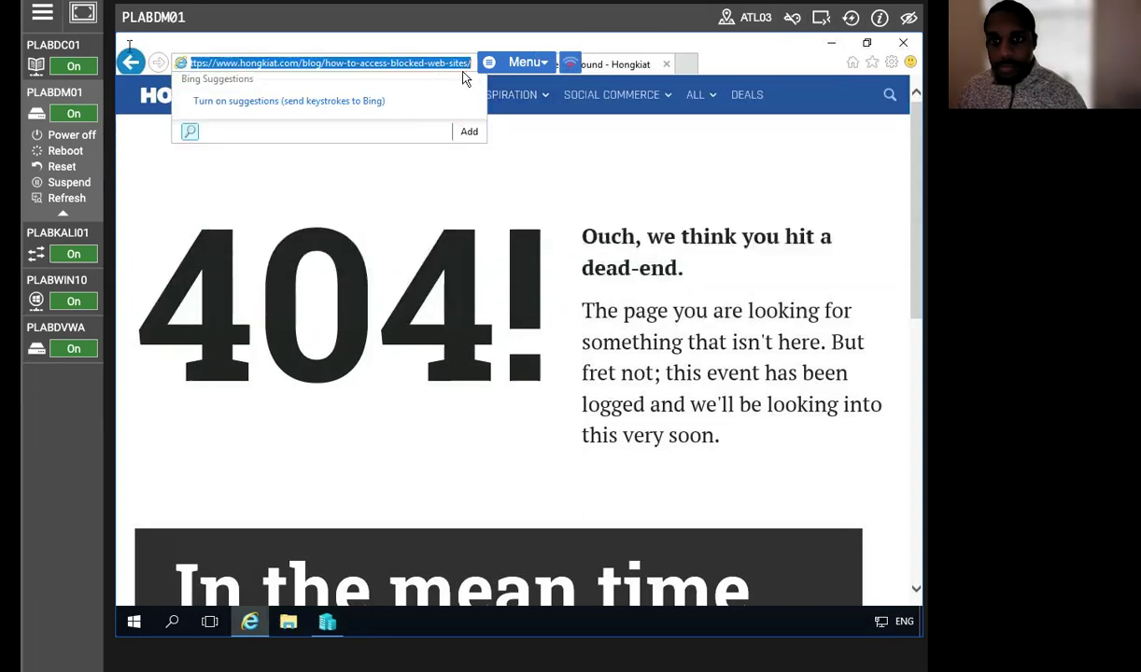
right_click(265, 61)
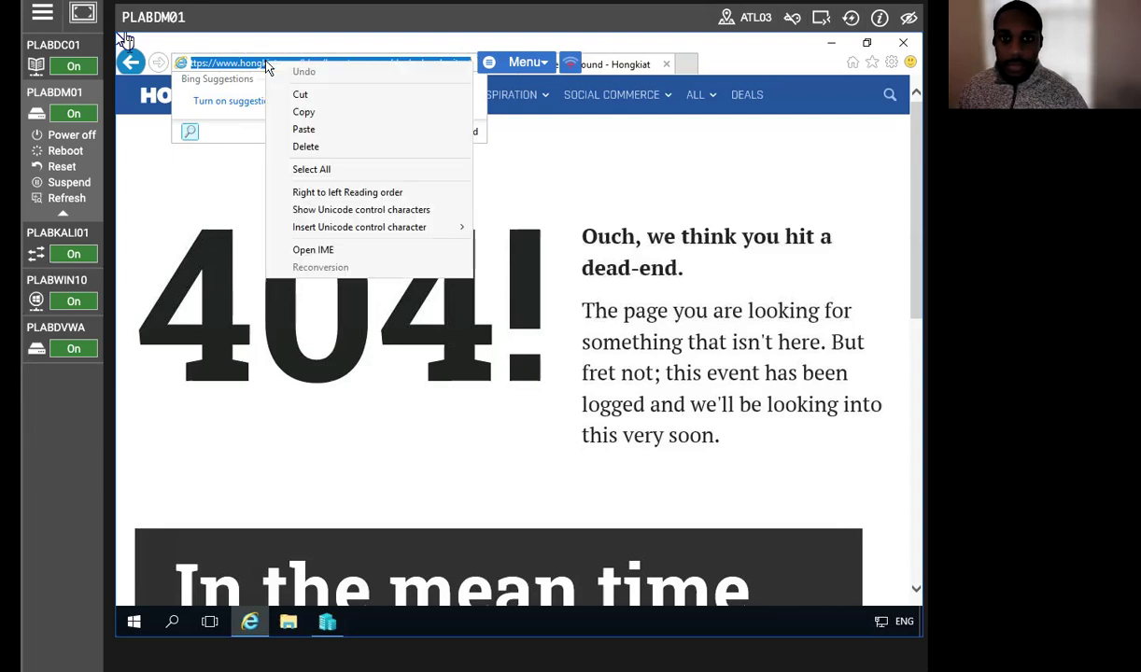
left_click(304, 112)
Search Bing for the address and open 'How to Access Blocked Websites (9 Ways) - Hongkiat'.
key("Return")
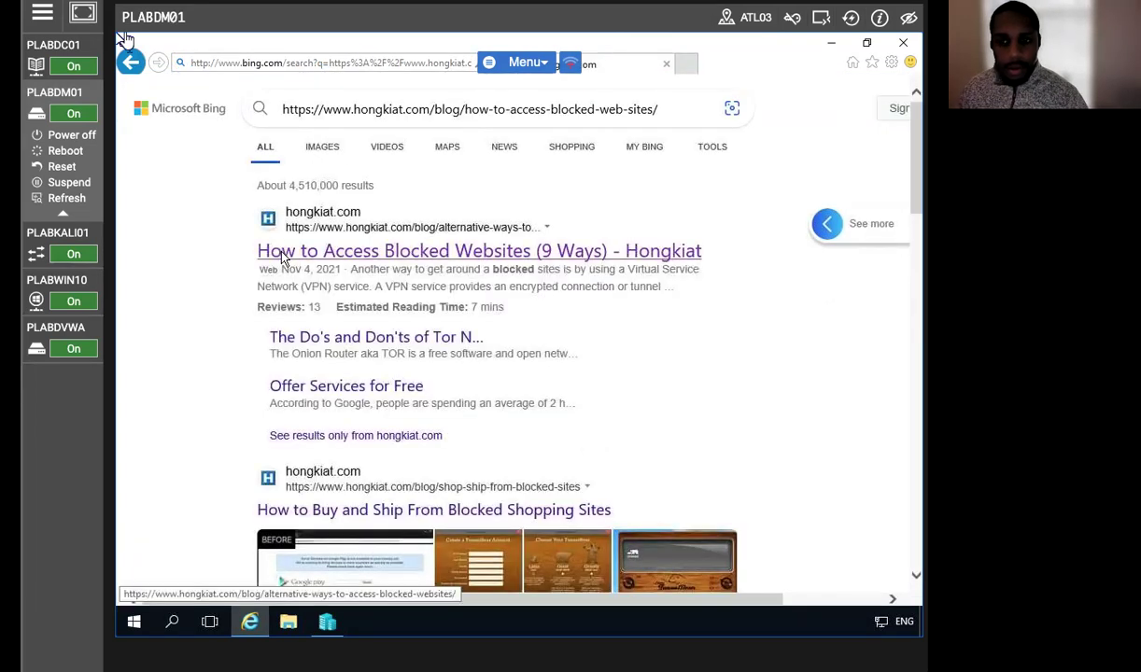
left_click(283, 259)
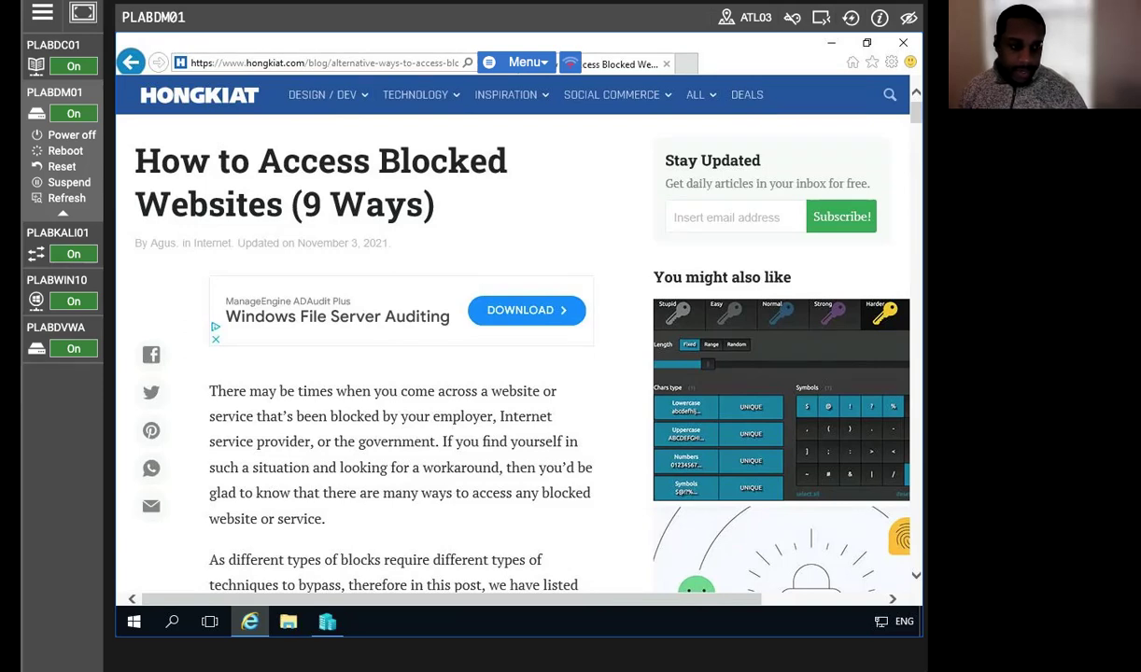
left_click(290, 61)
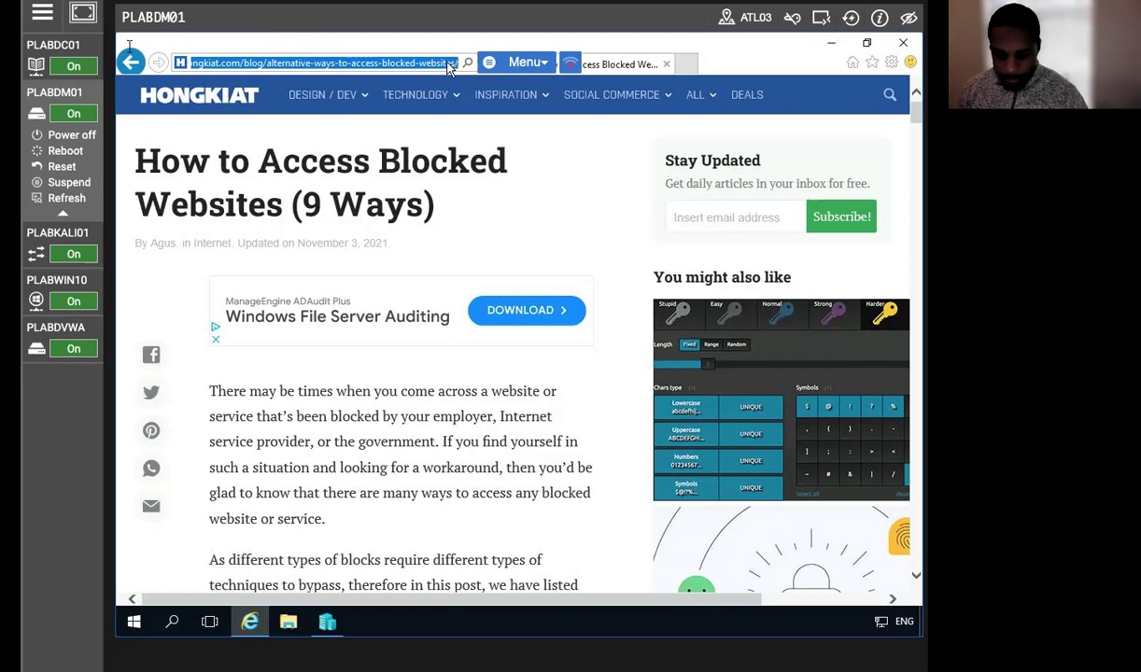